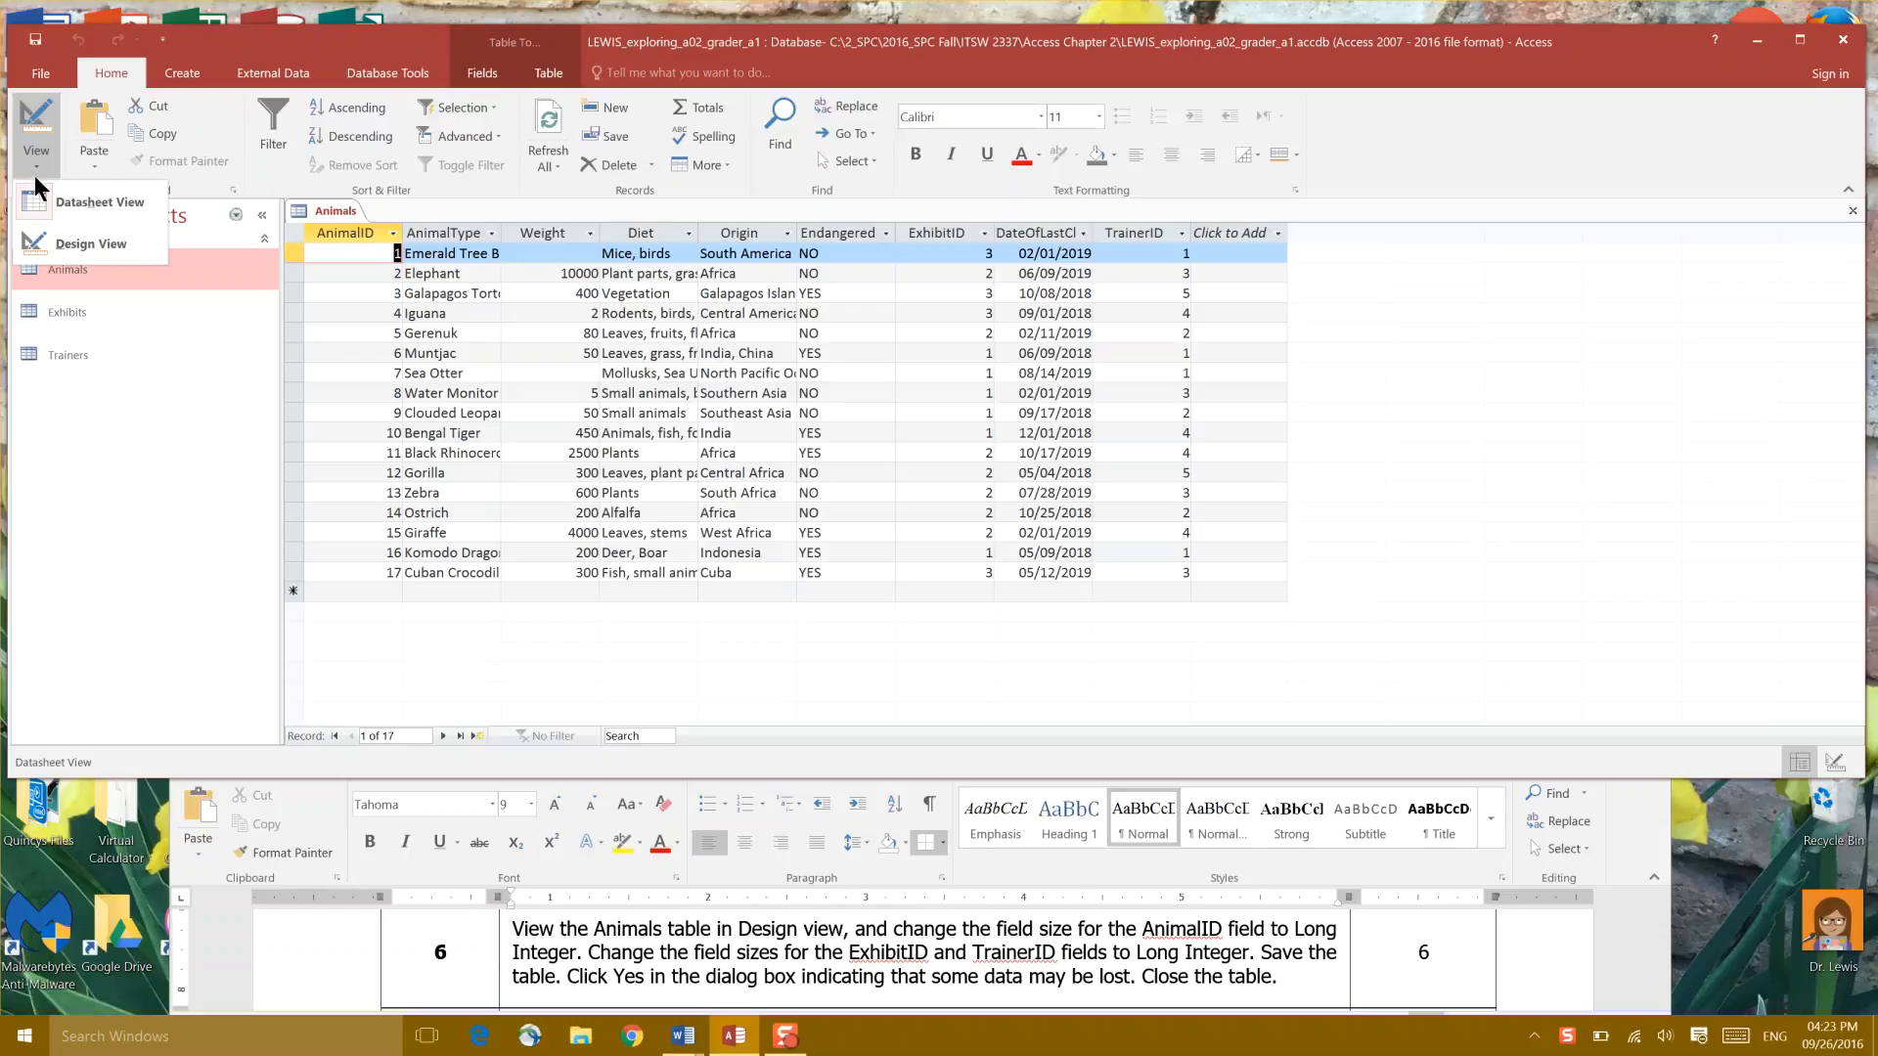
Step: Switch the Animals table from Datasheet to Design view using the View menu
left_click(49, 200)
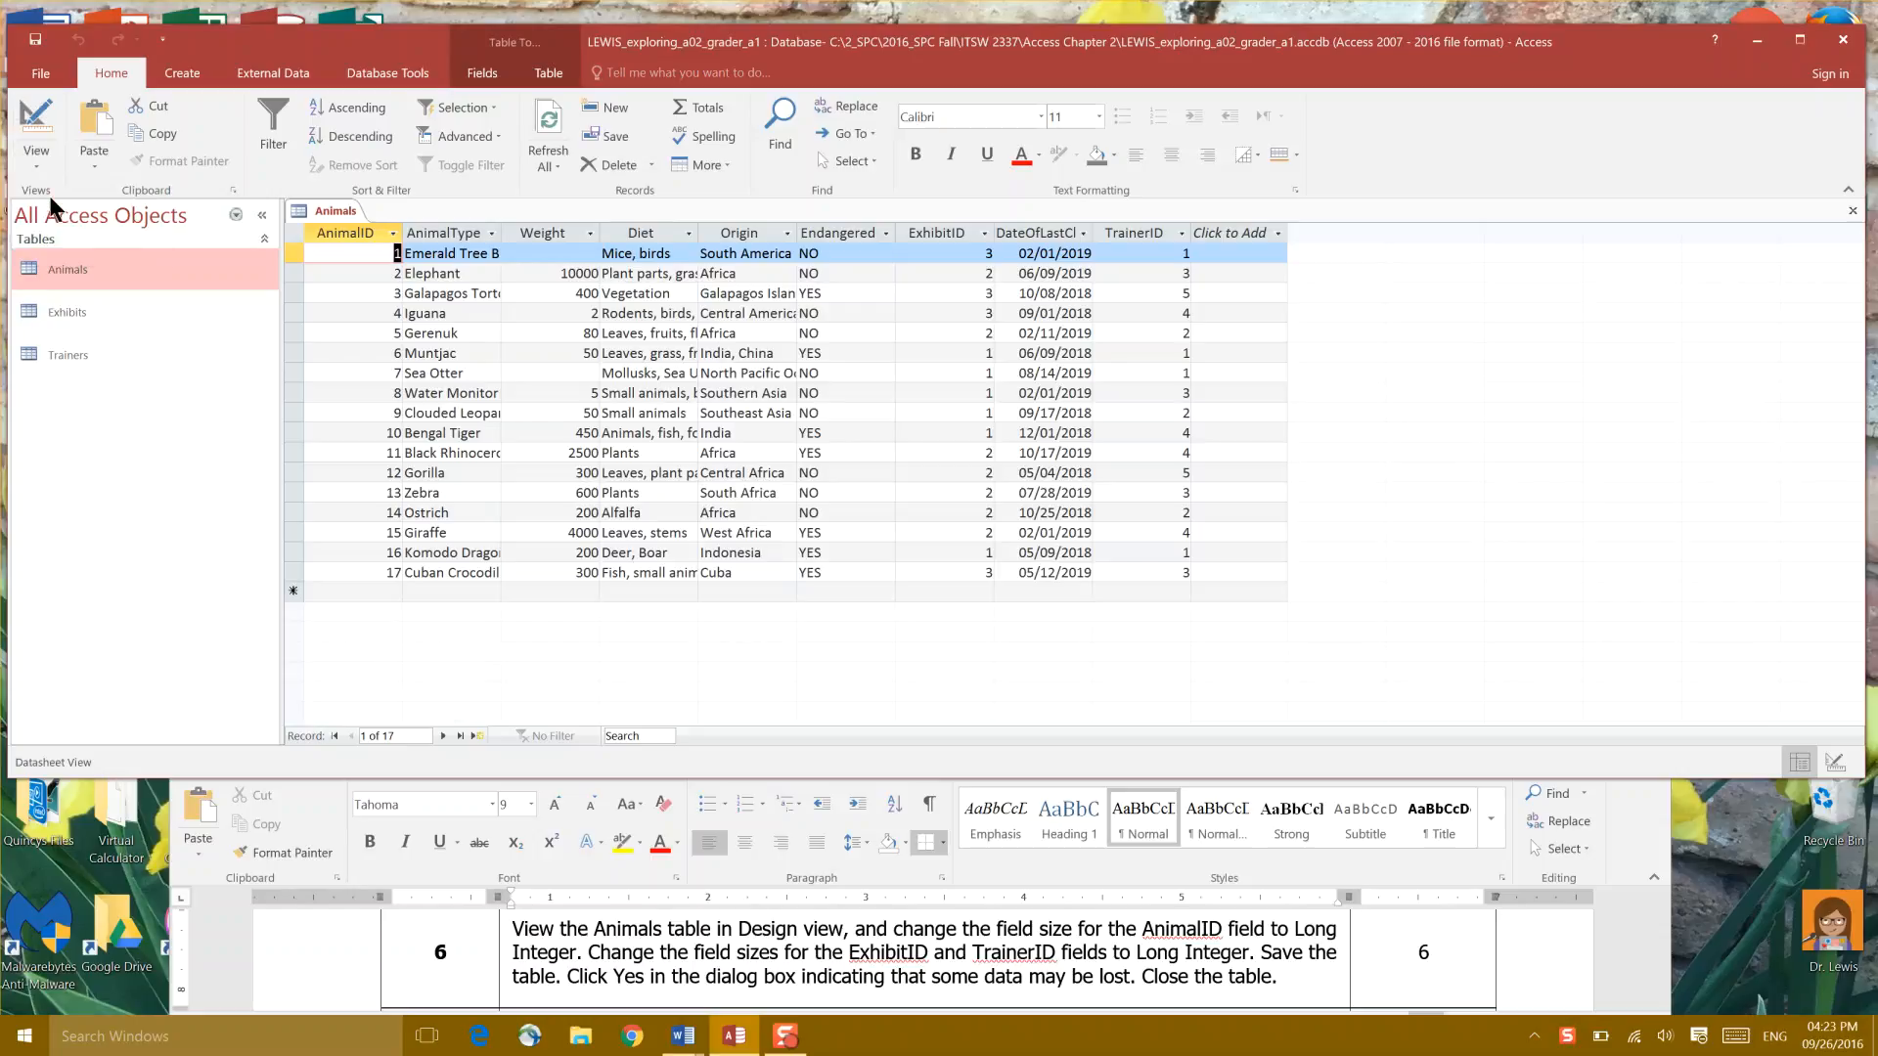
left_click(39, 166)
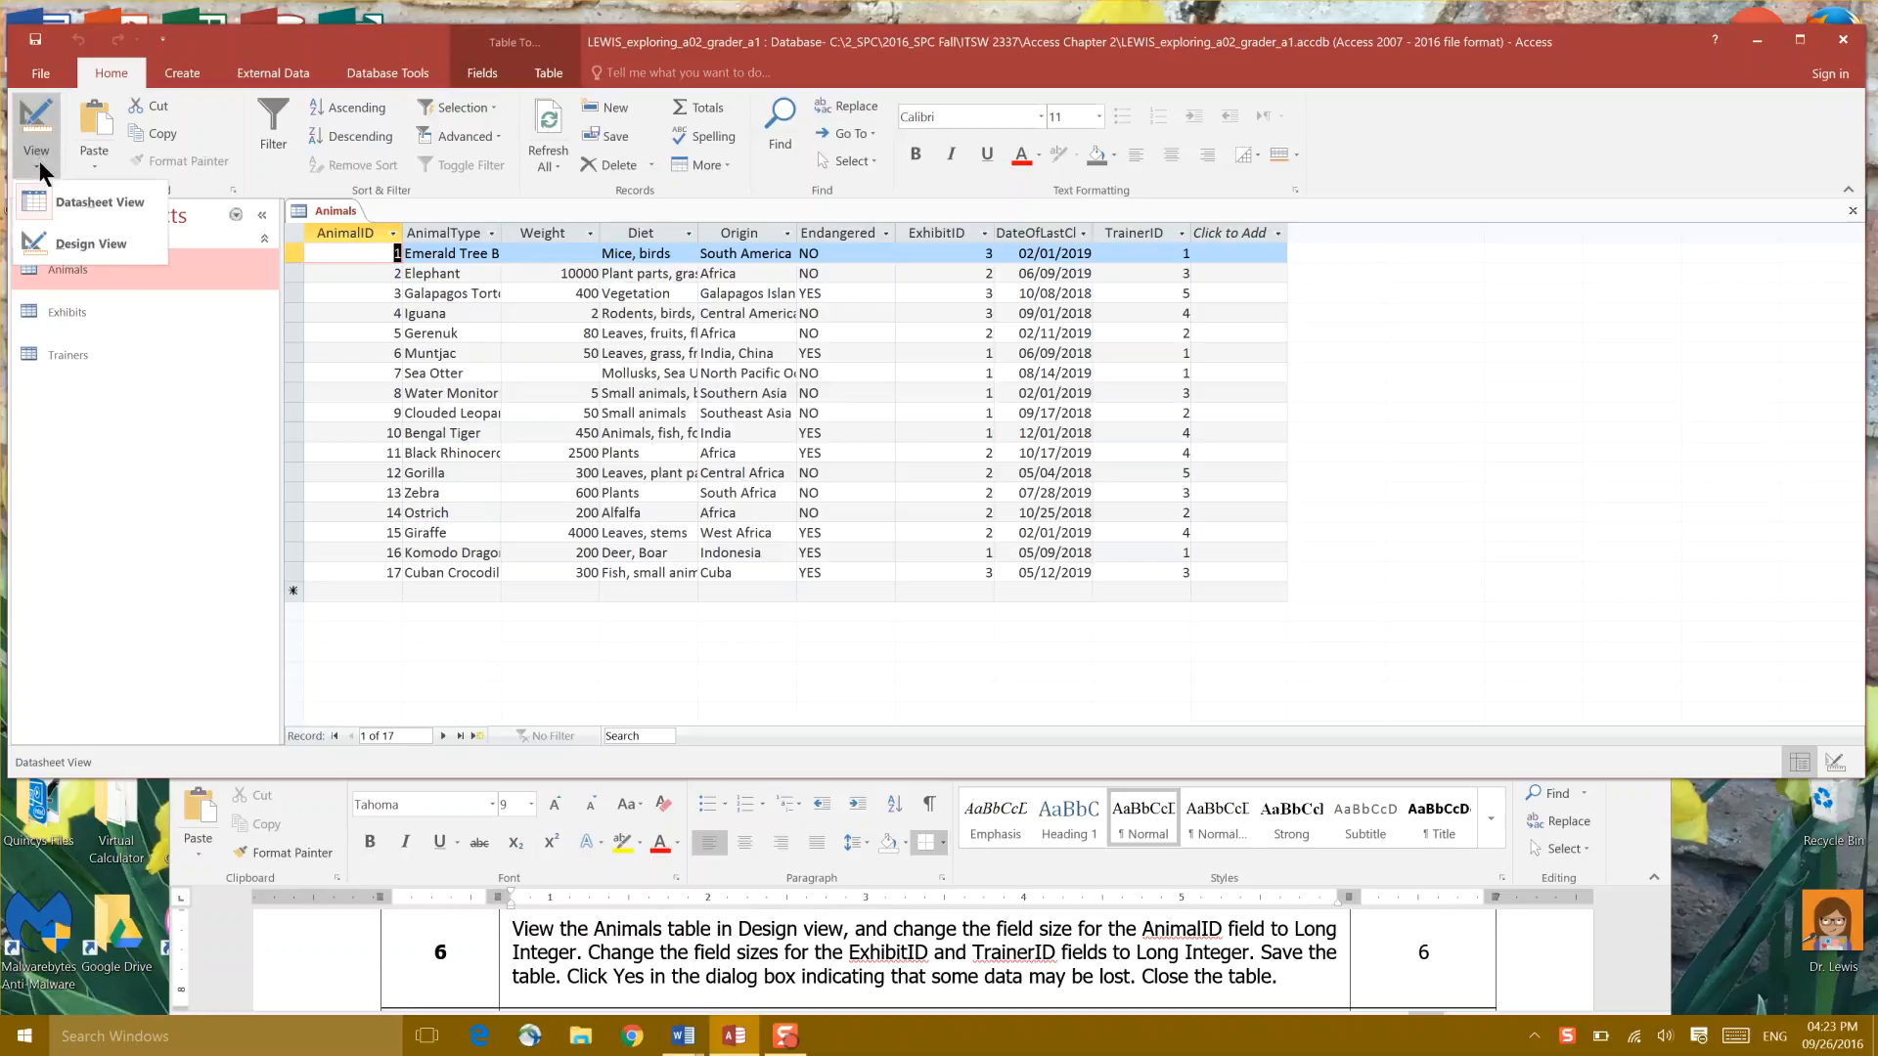
left_click(55, 244)
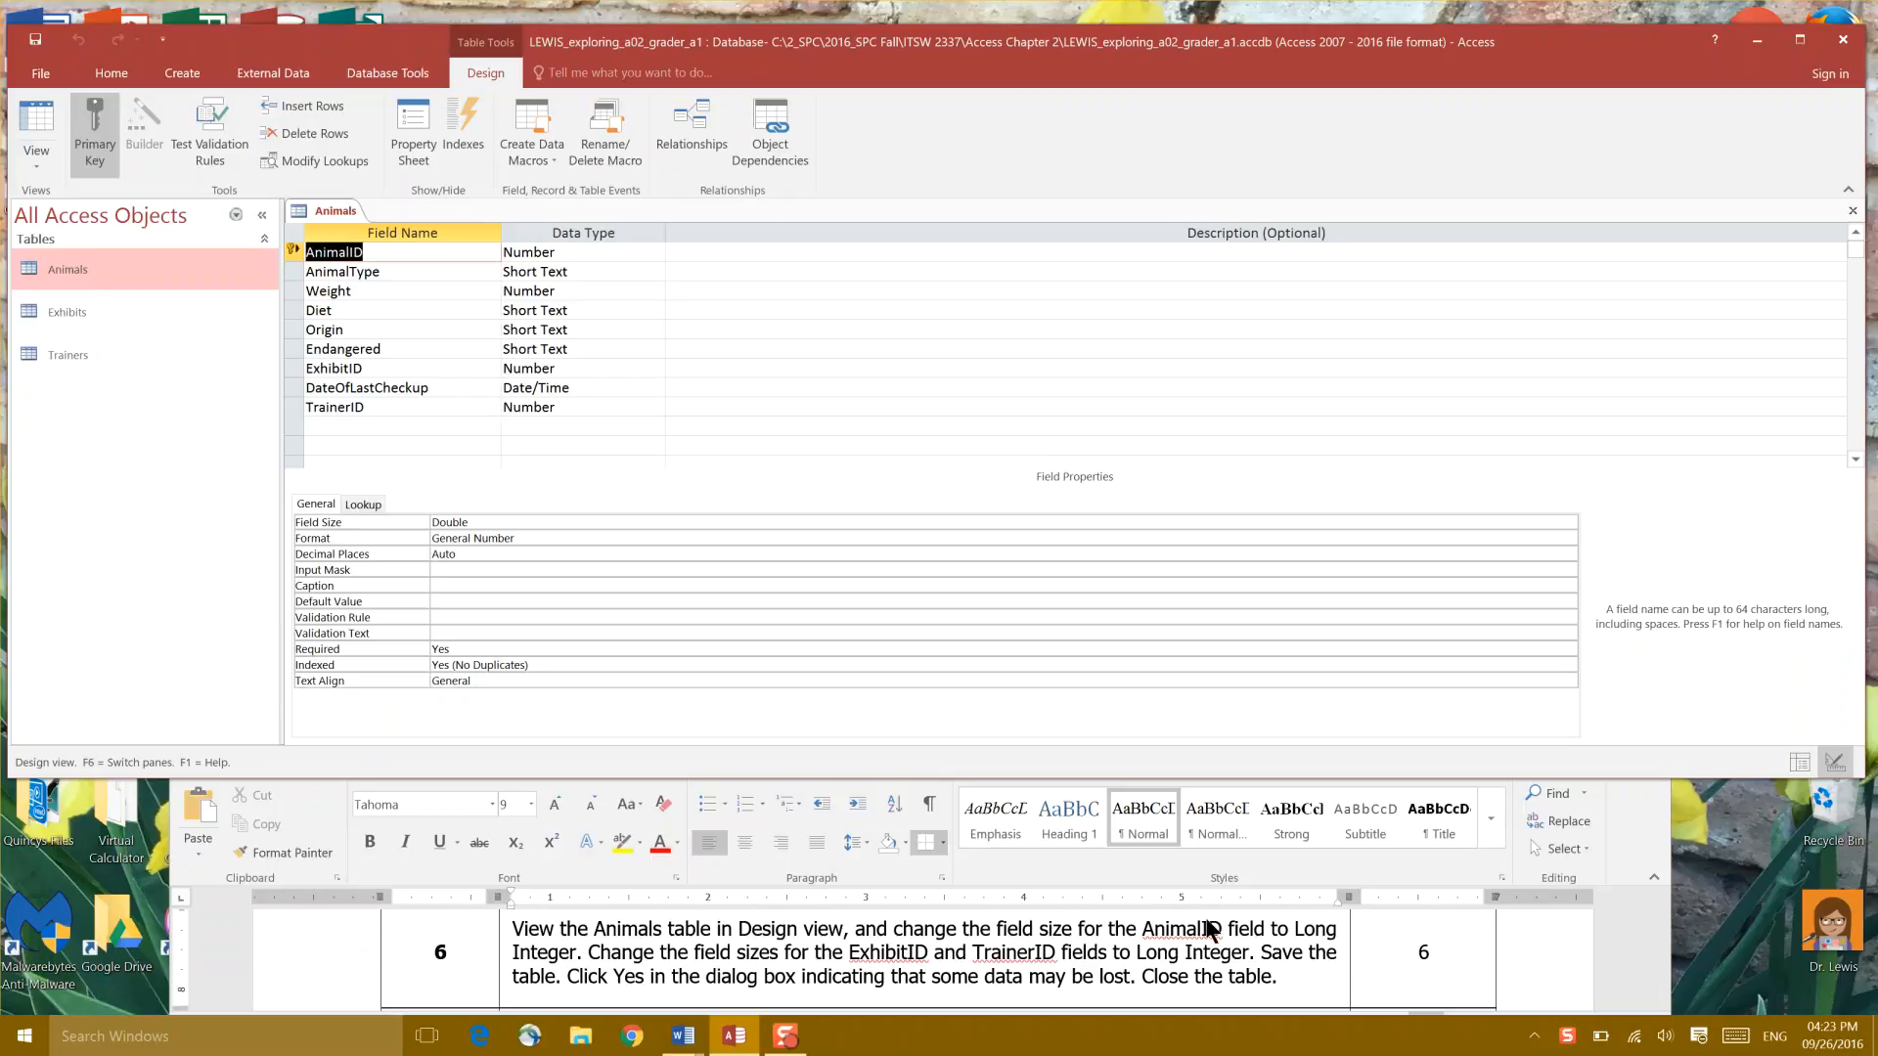
Step: Change AnimalID's field size from Double to Long Integer and select the ExhibitID field
left_click(475, 519)
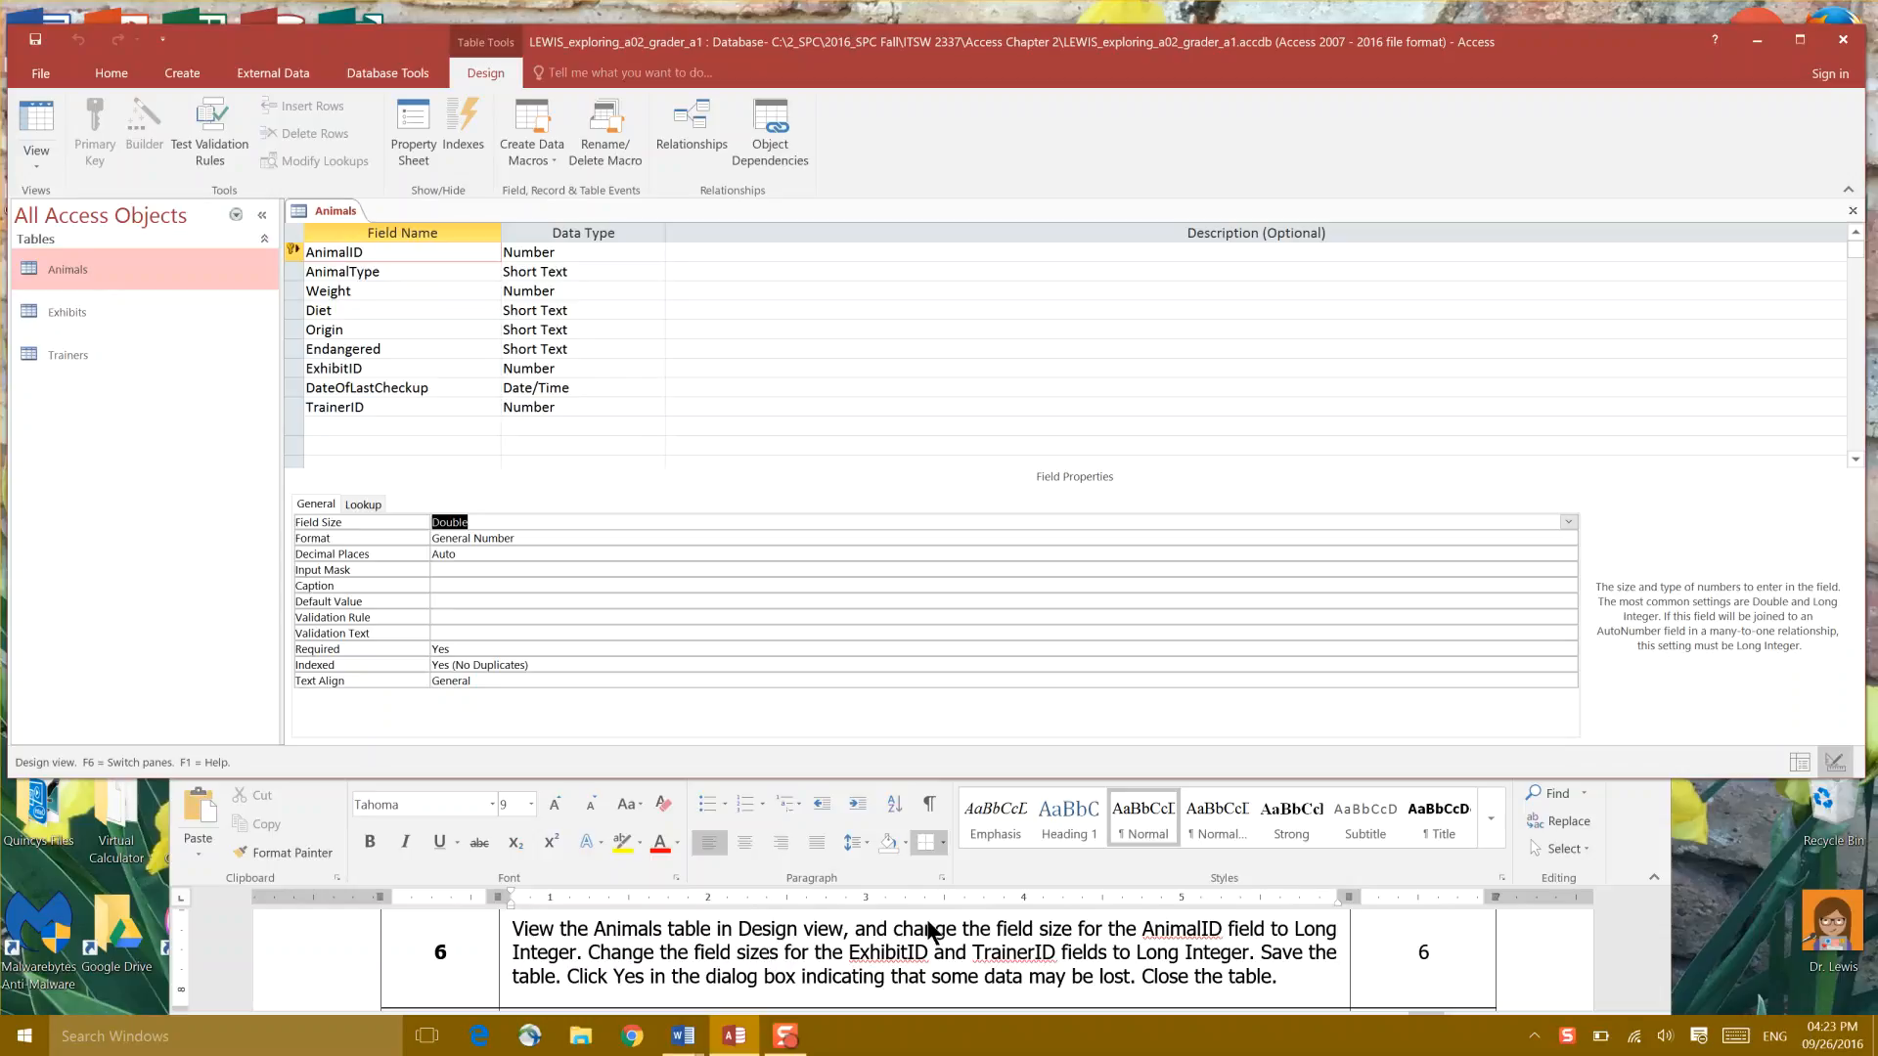
left_click(1567, 522)
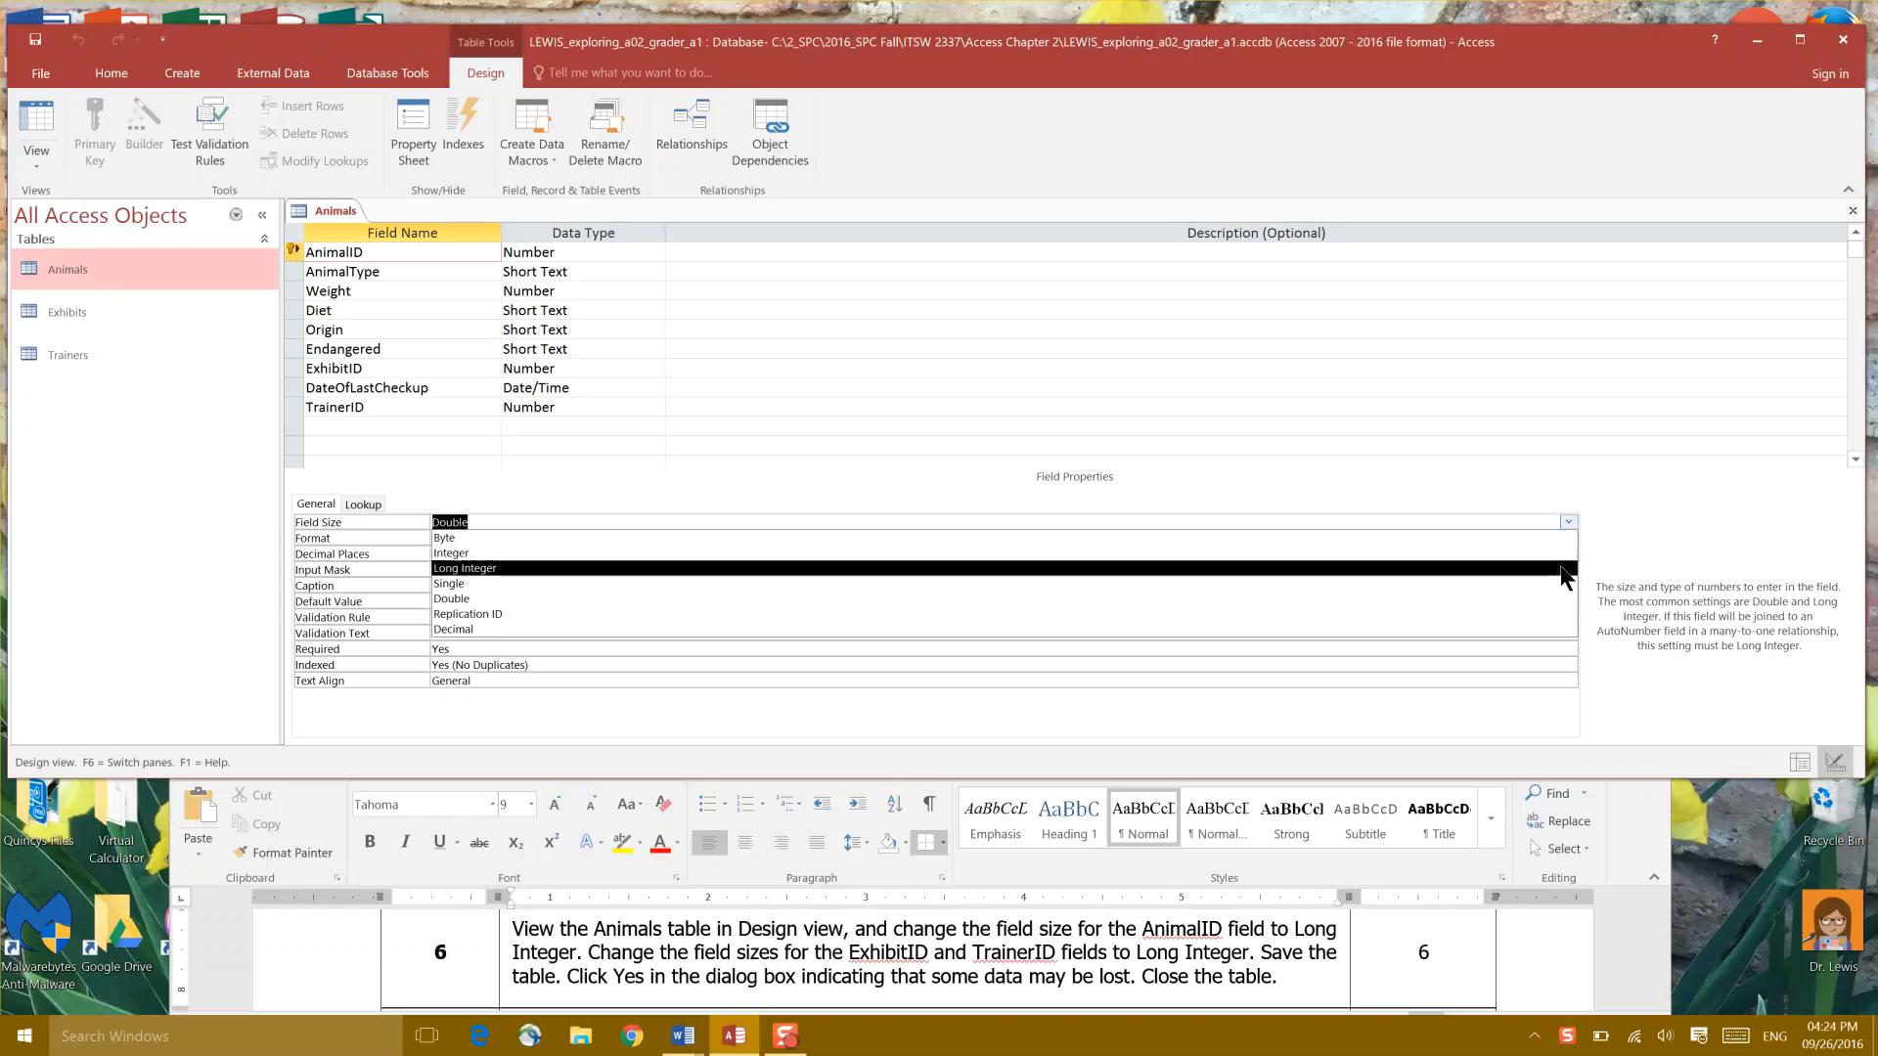
left_click(1563, 568)
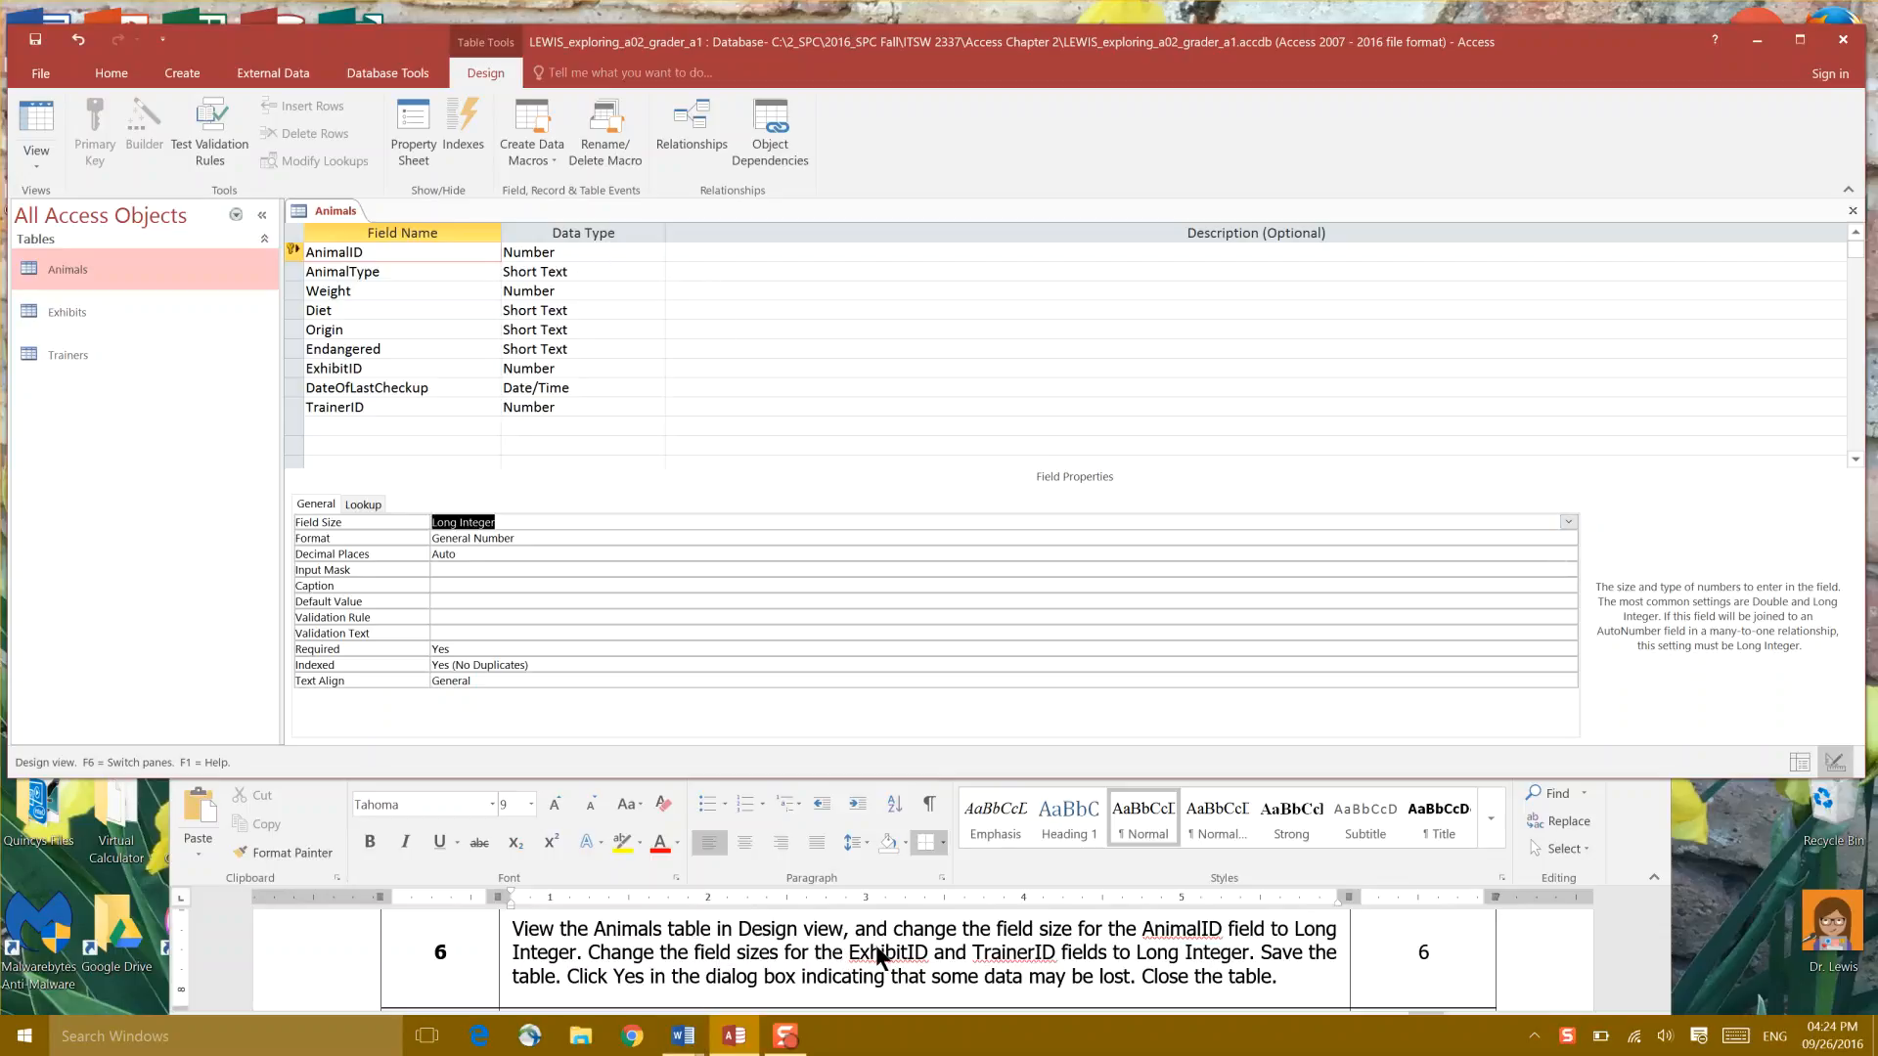
left_click(418, 374)
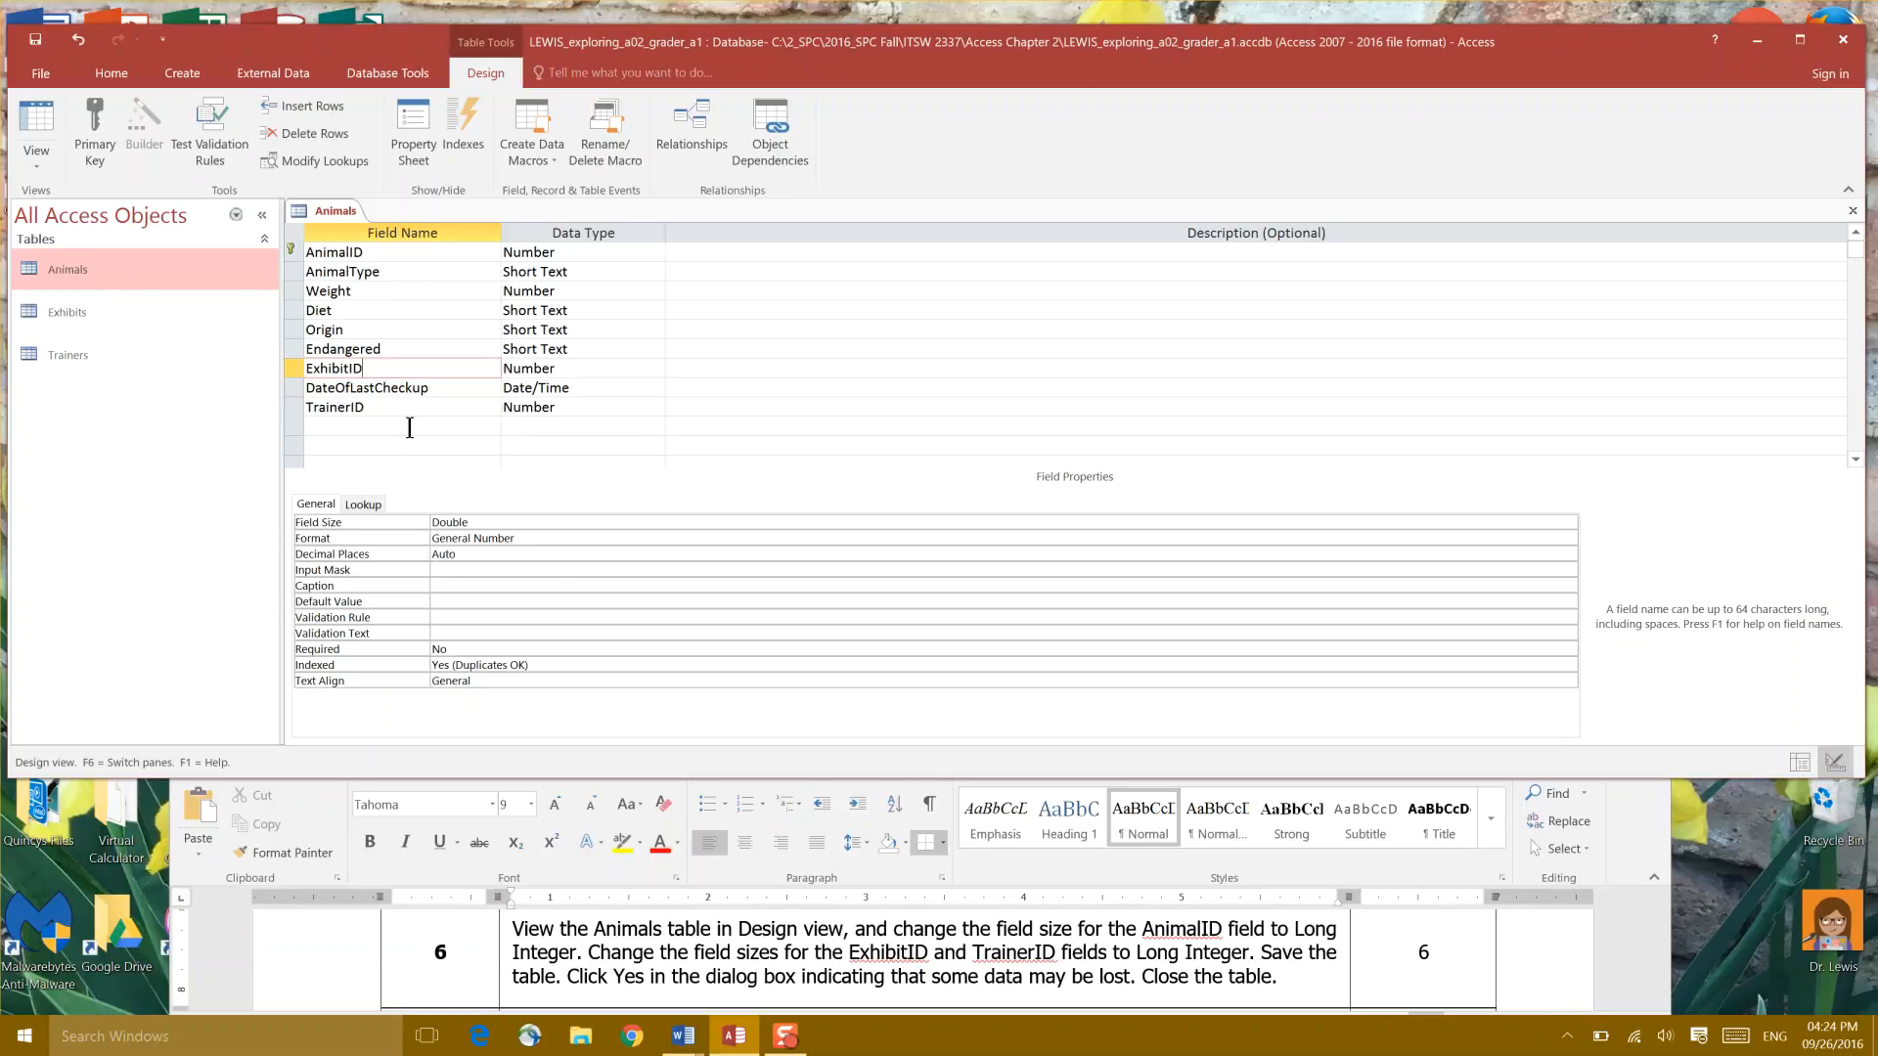
Step: Change the ExhibitID and TrainerID field sizes from Double to Long Integer
left_click(1566, 520)
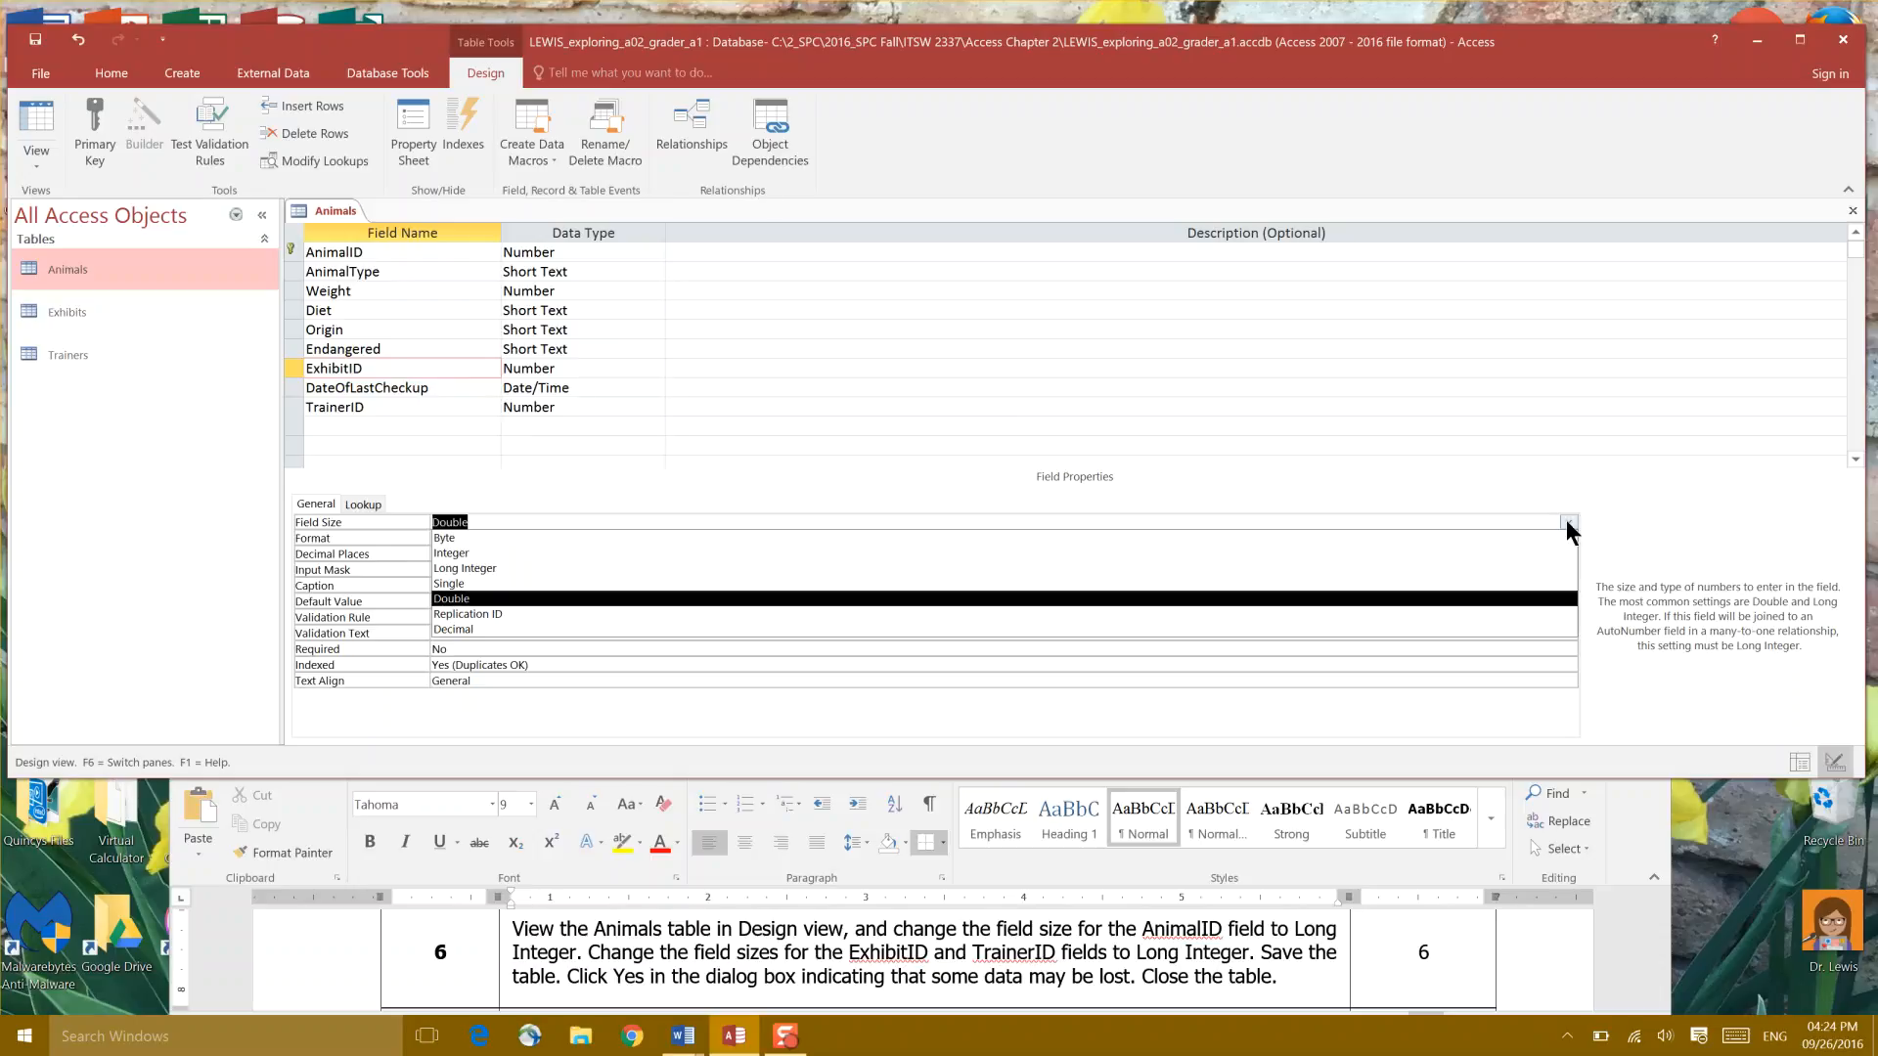
left_click(1559, 572)
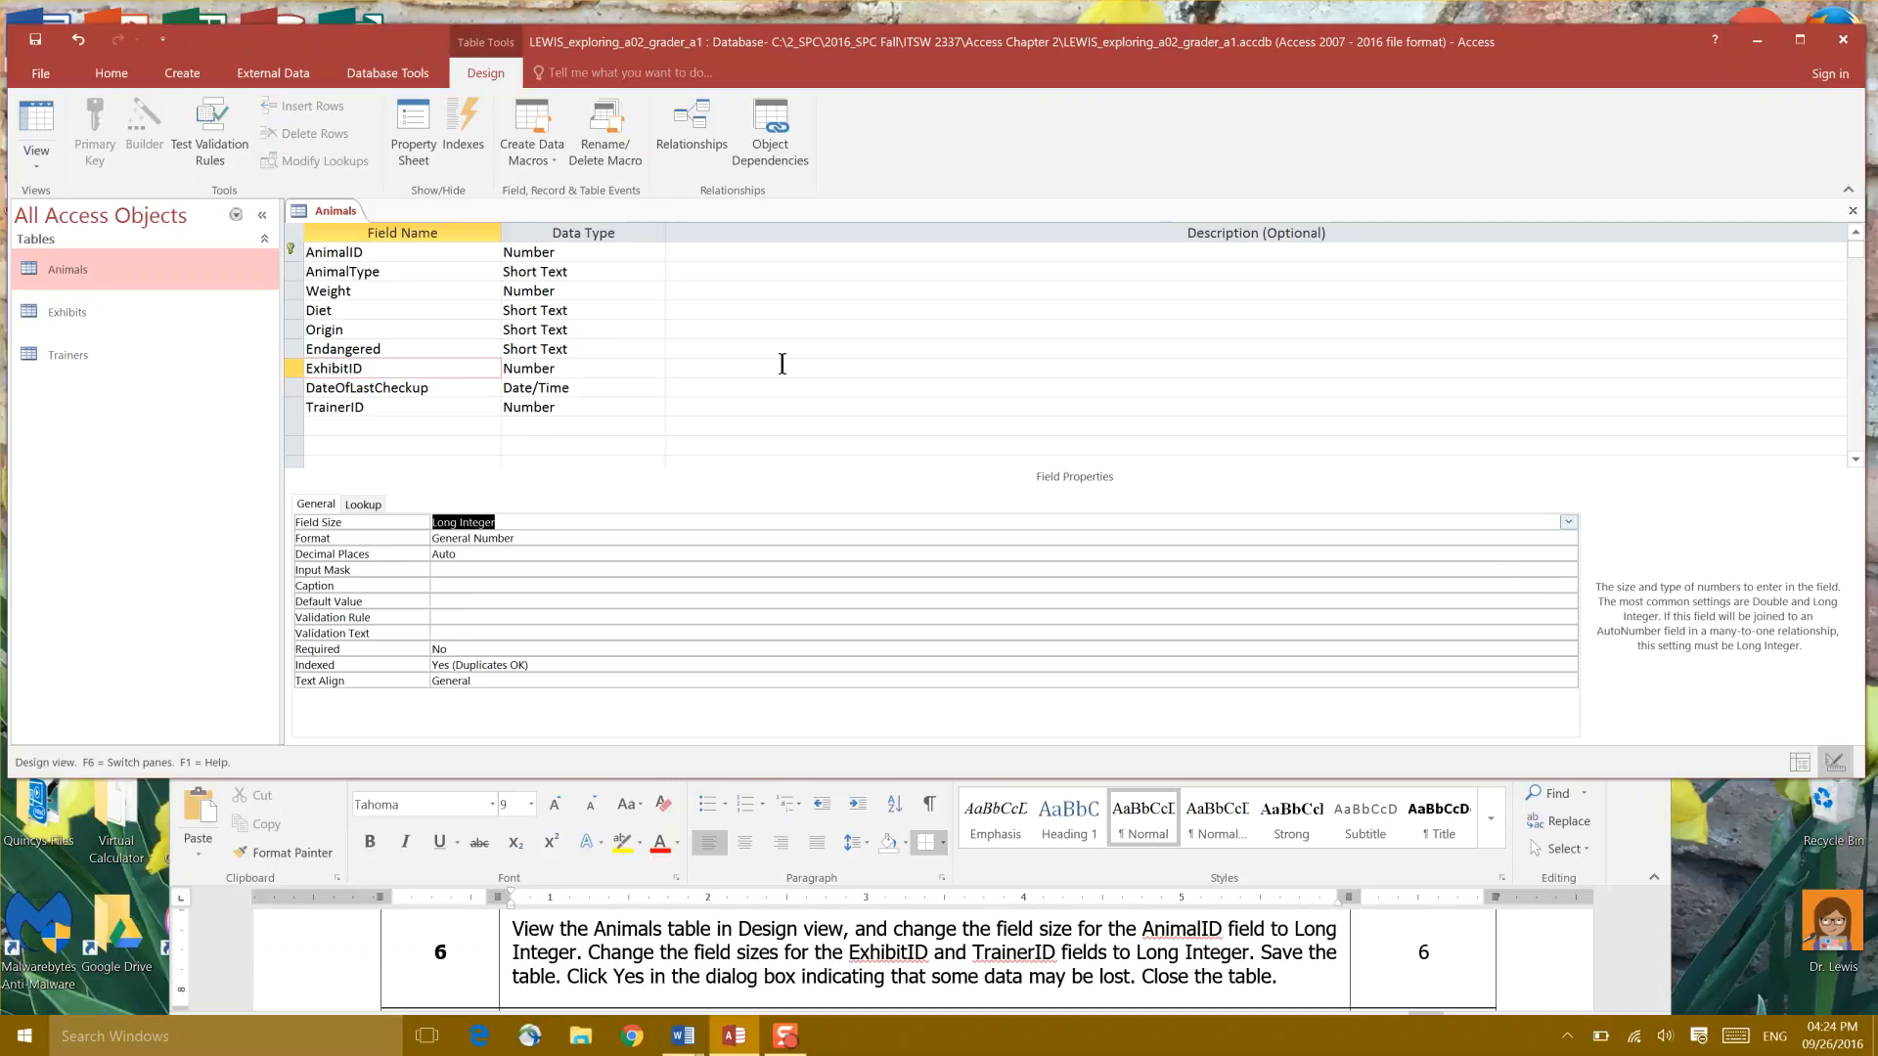
left_click(382, 411)
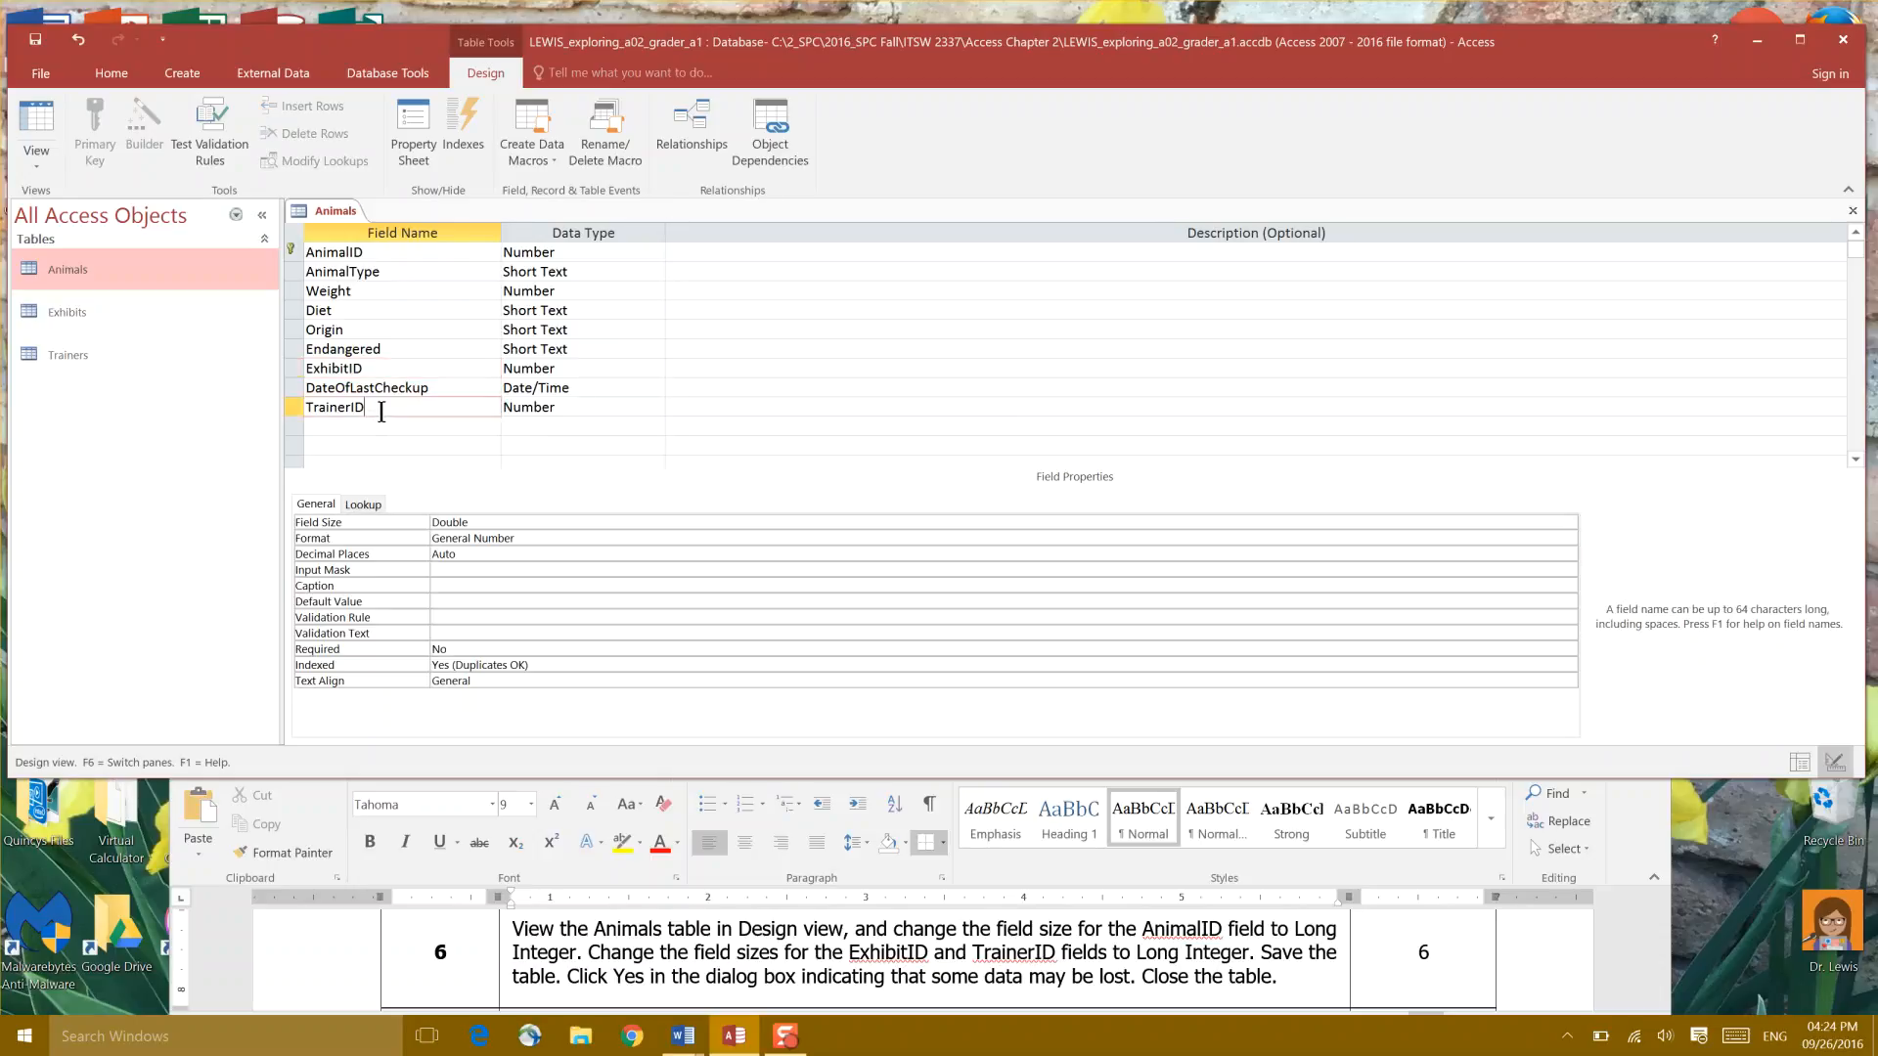
left_click(626, 411)
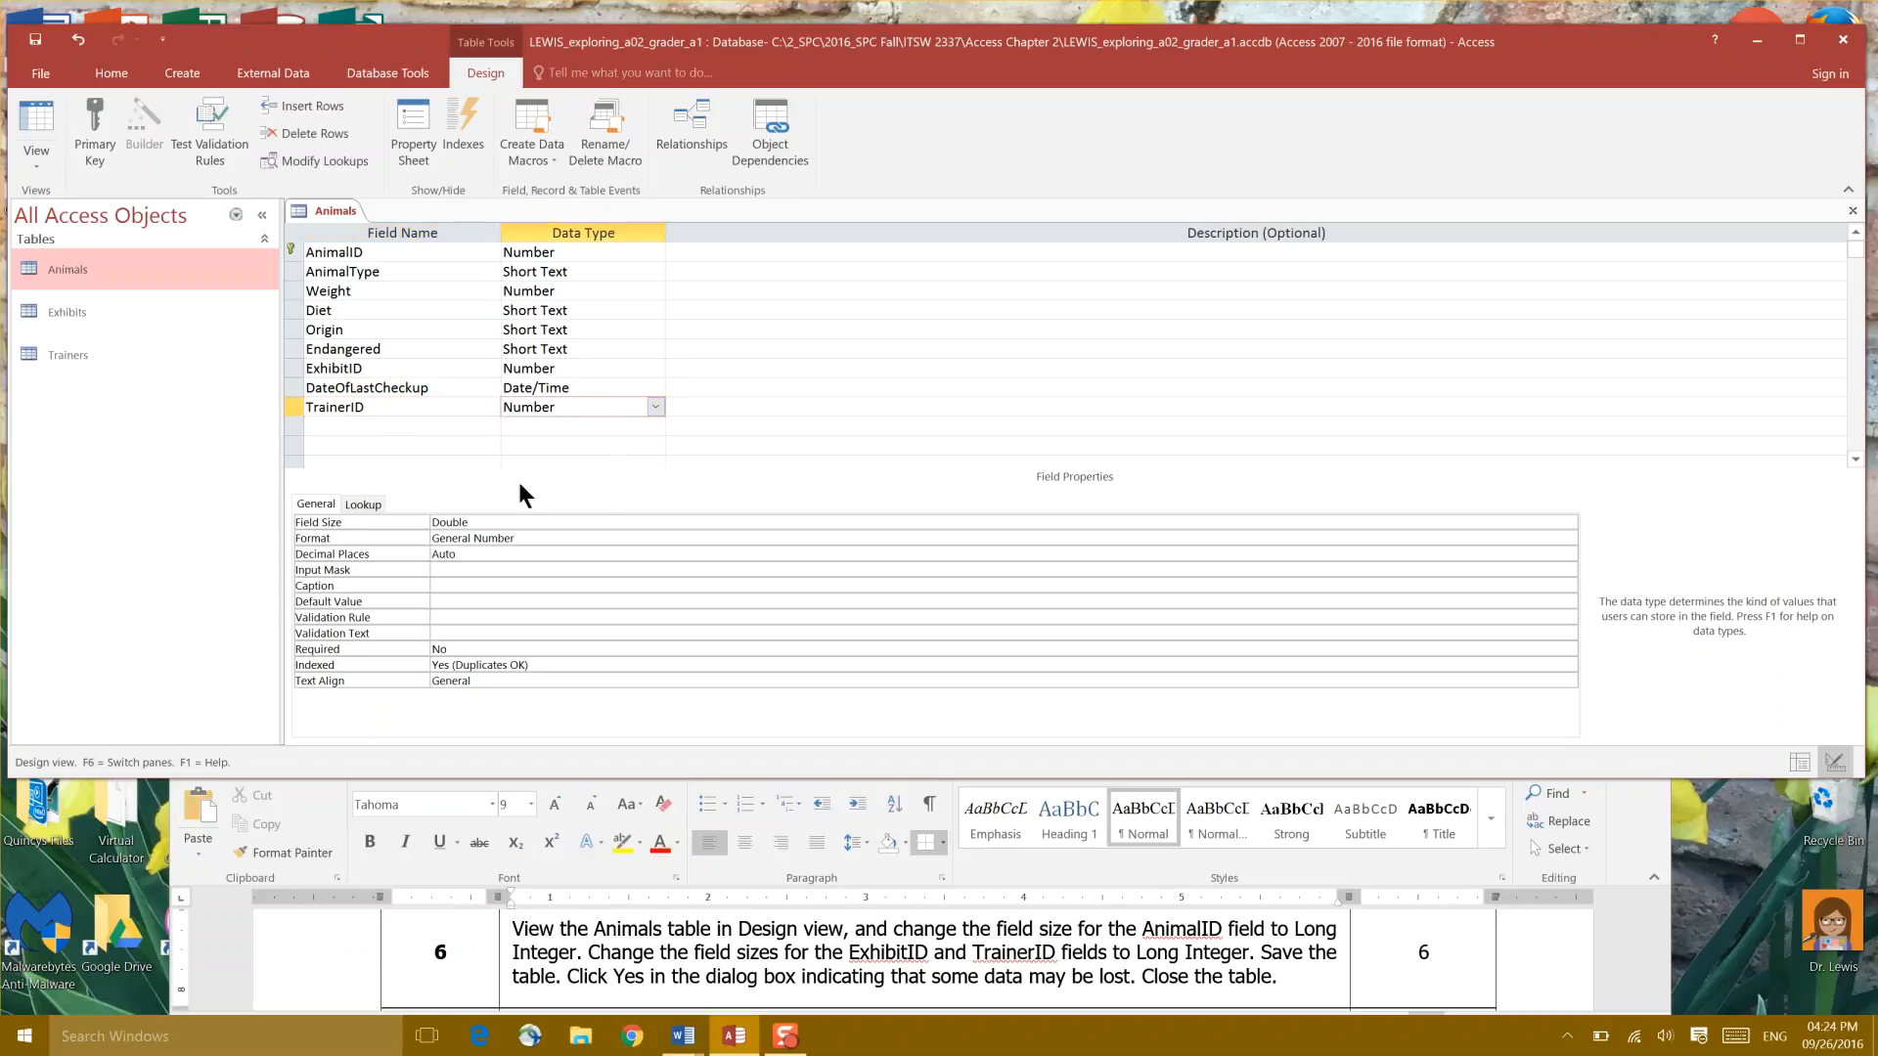
left_click(486, 523)
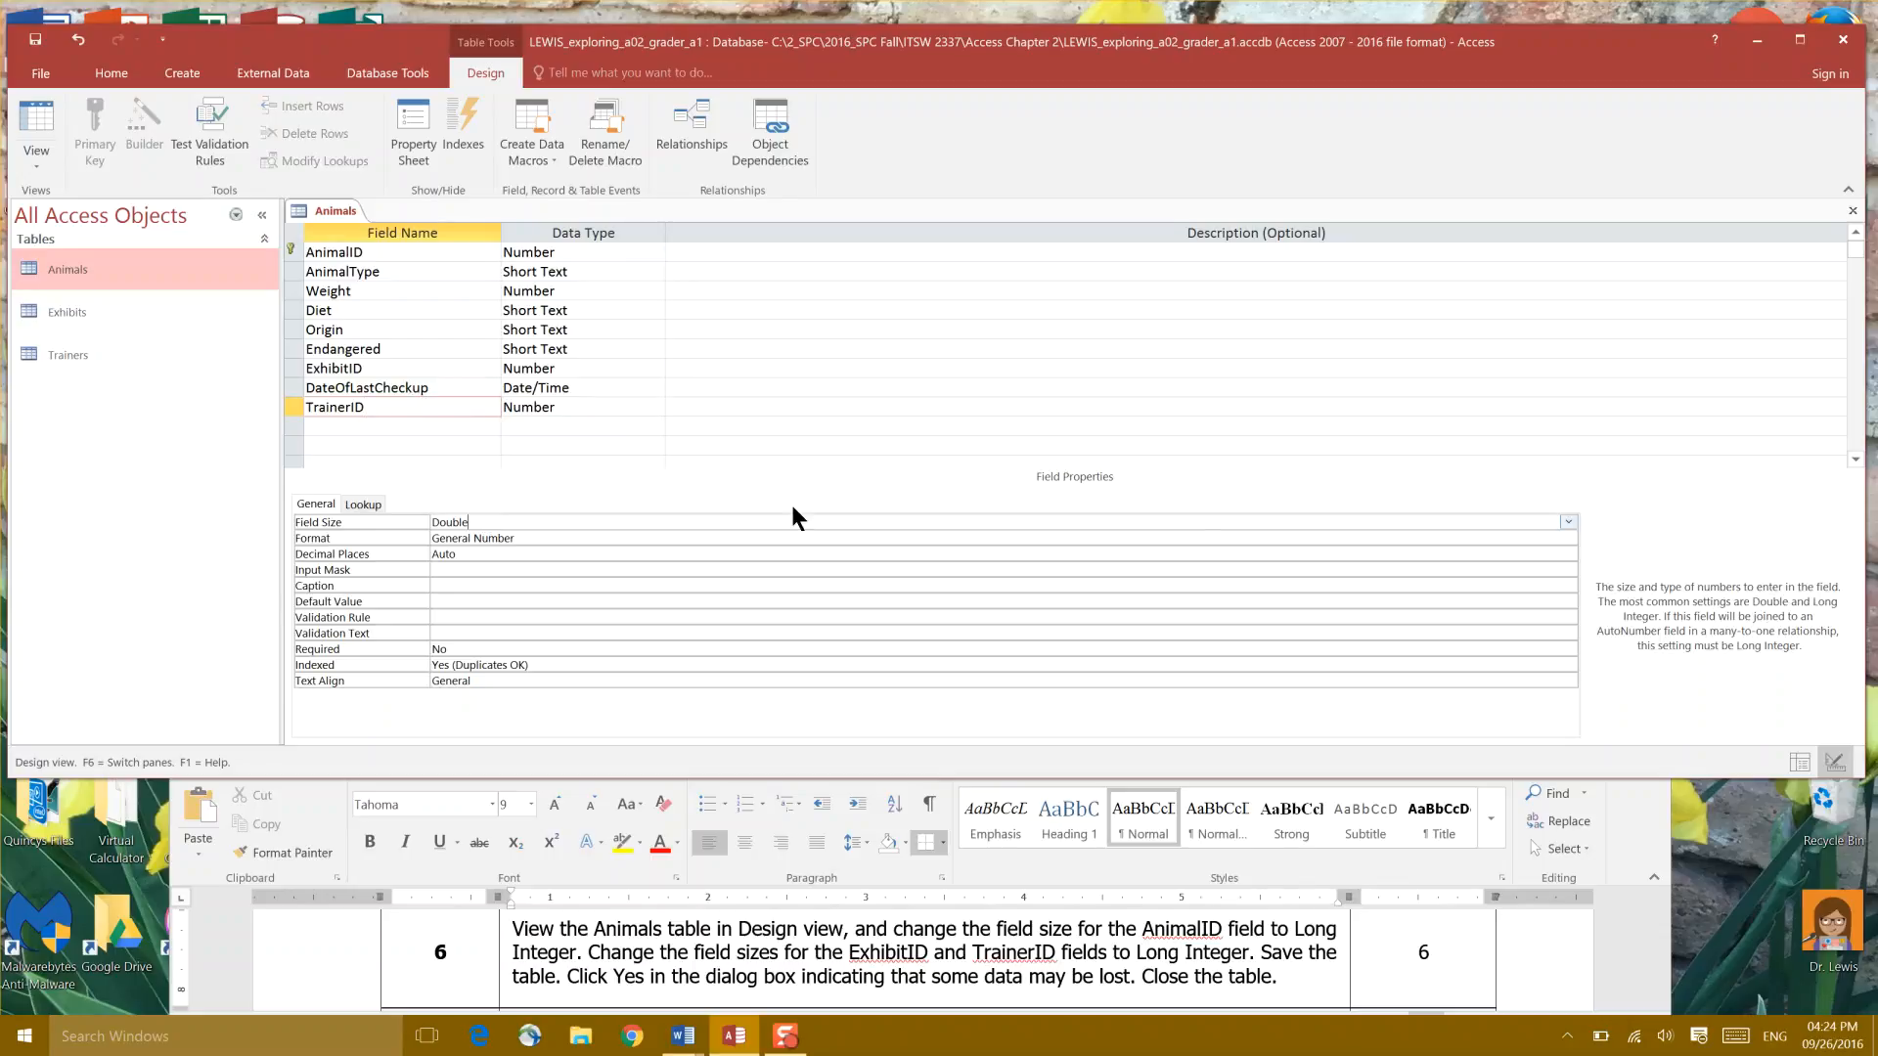
left_click(1568, 522)
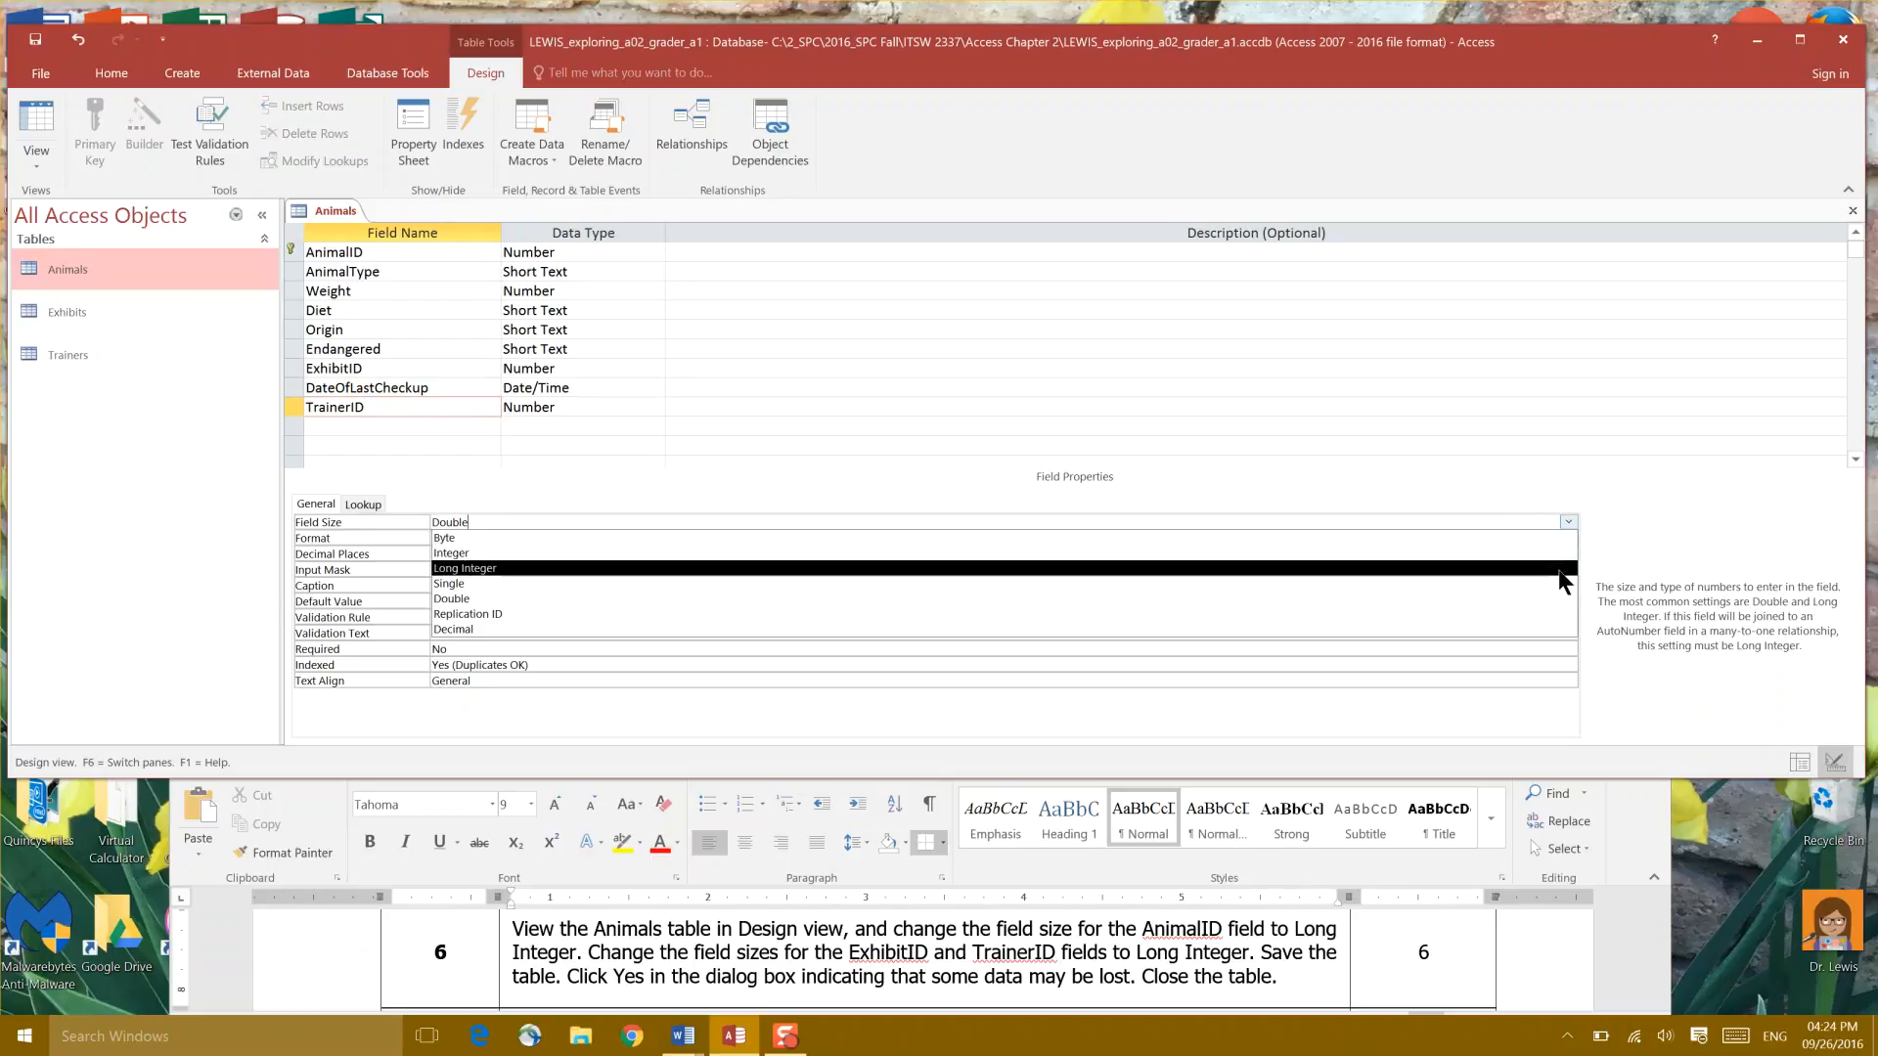
left_click(1559, 569)
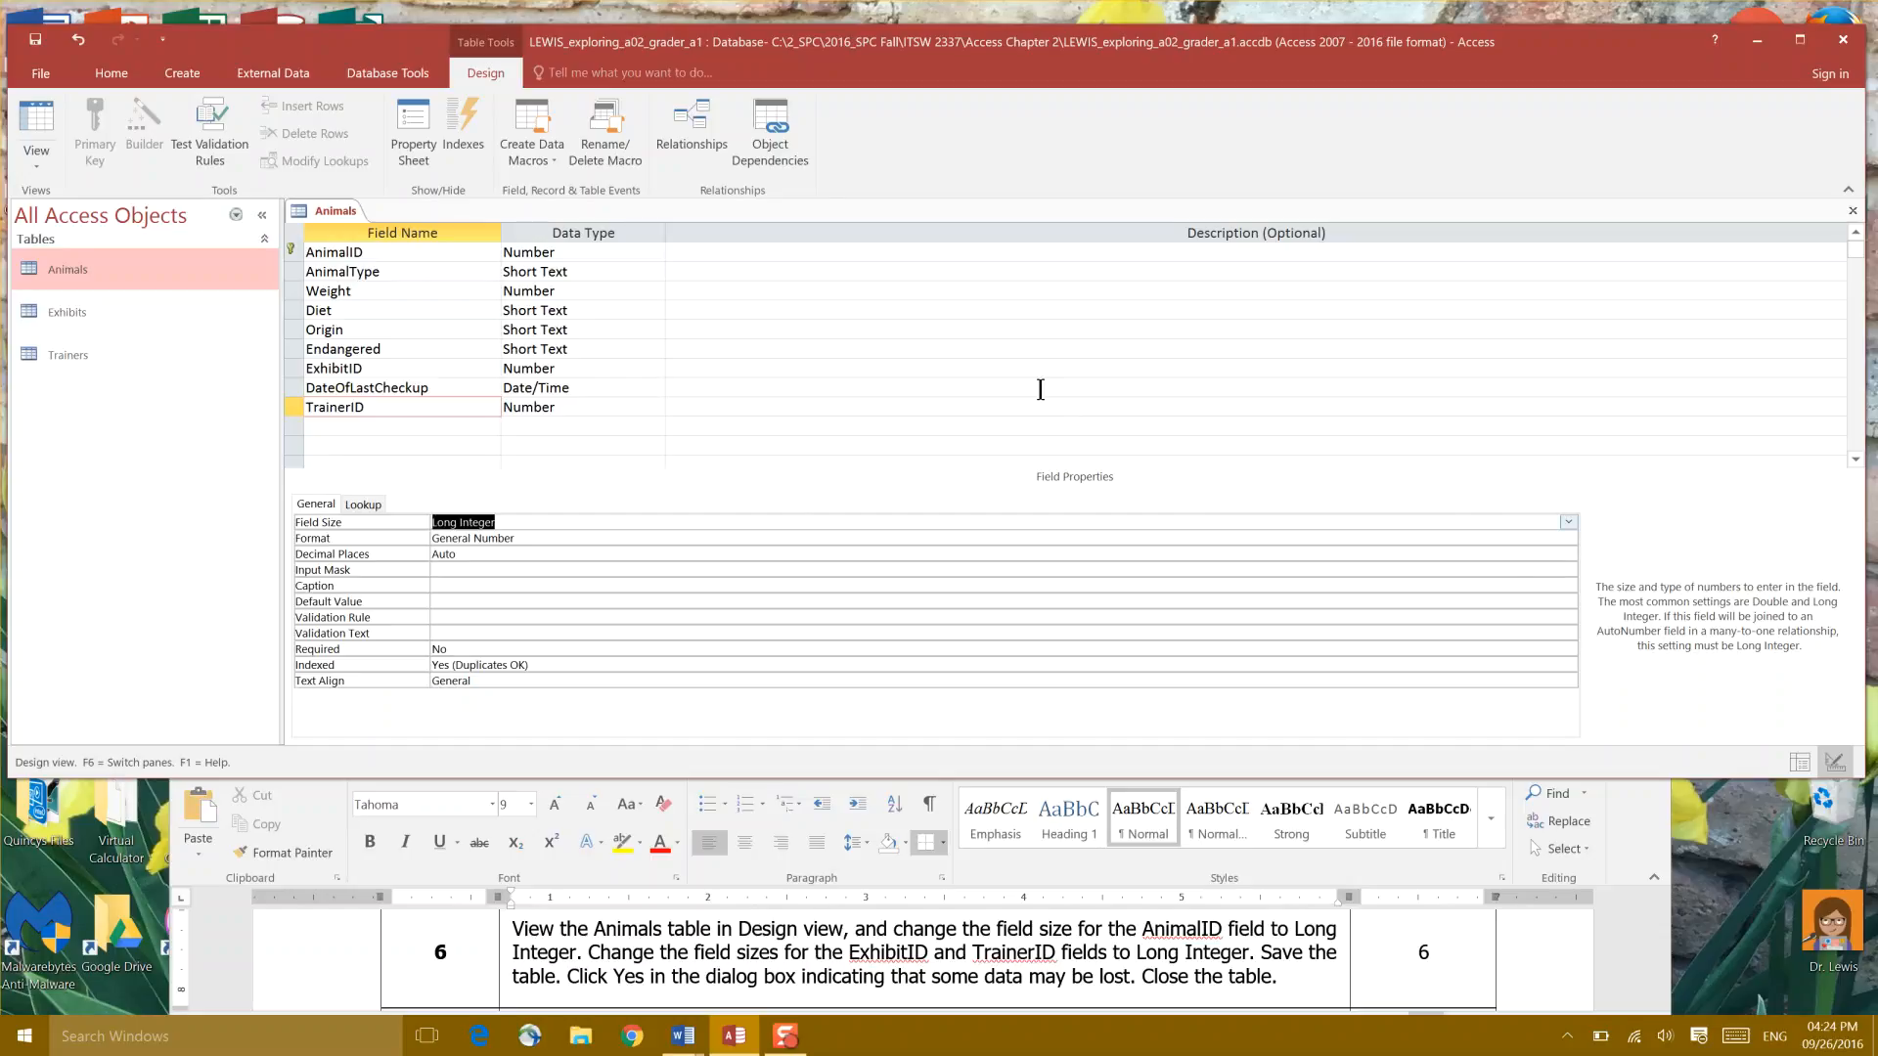
Step: Save the Animals table design, accepting the 'Some data may be lost' warning
right_click(354, 209)
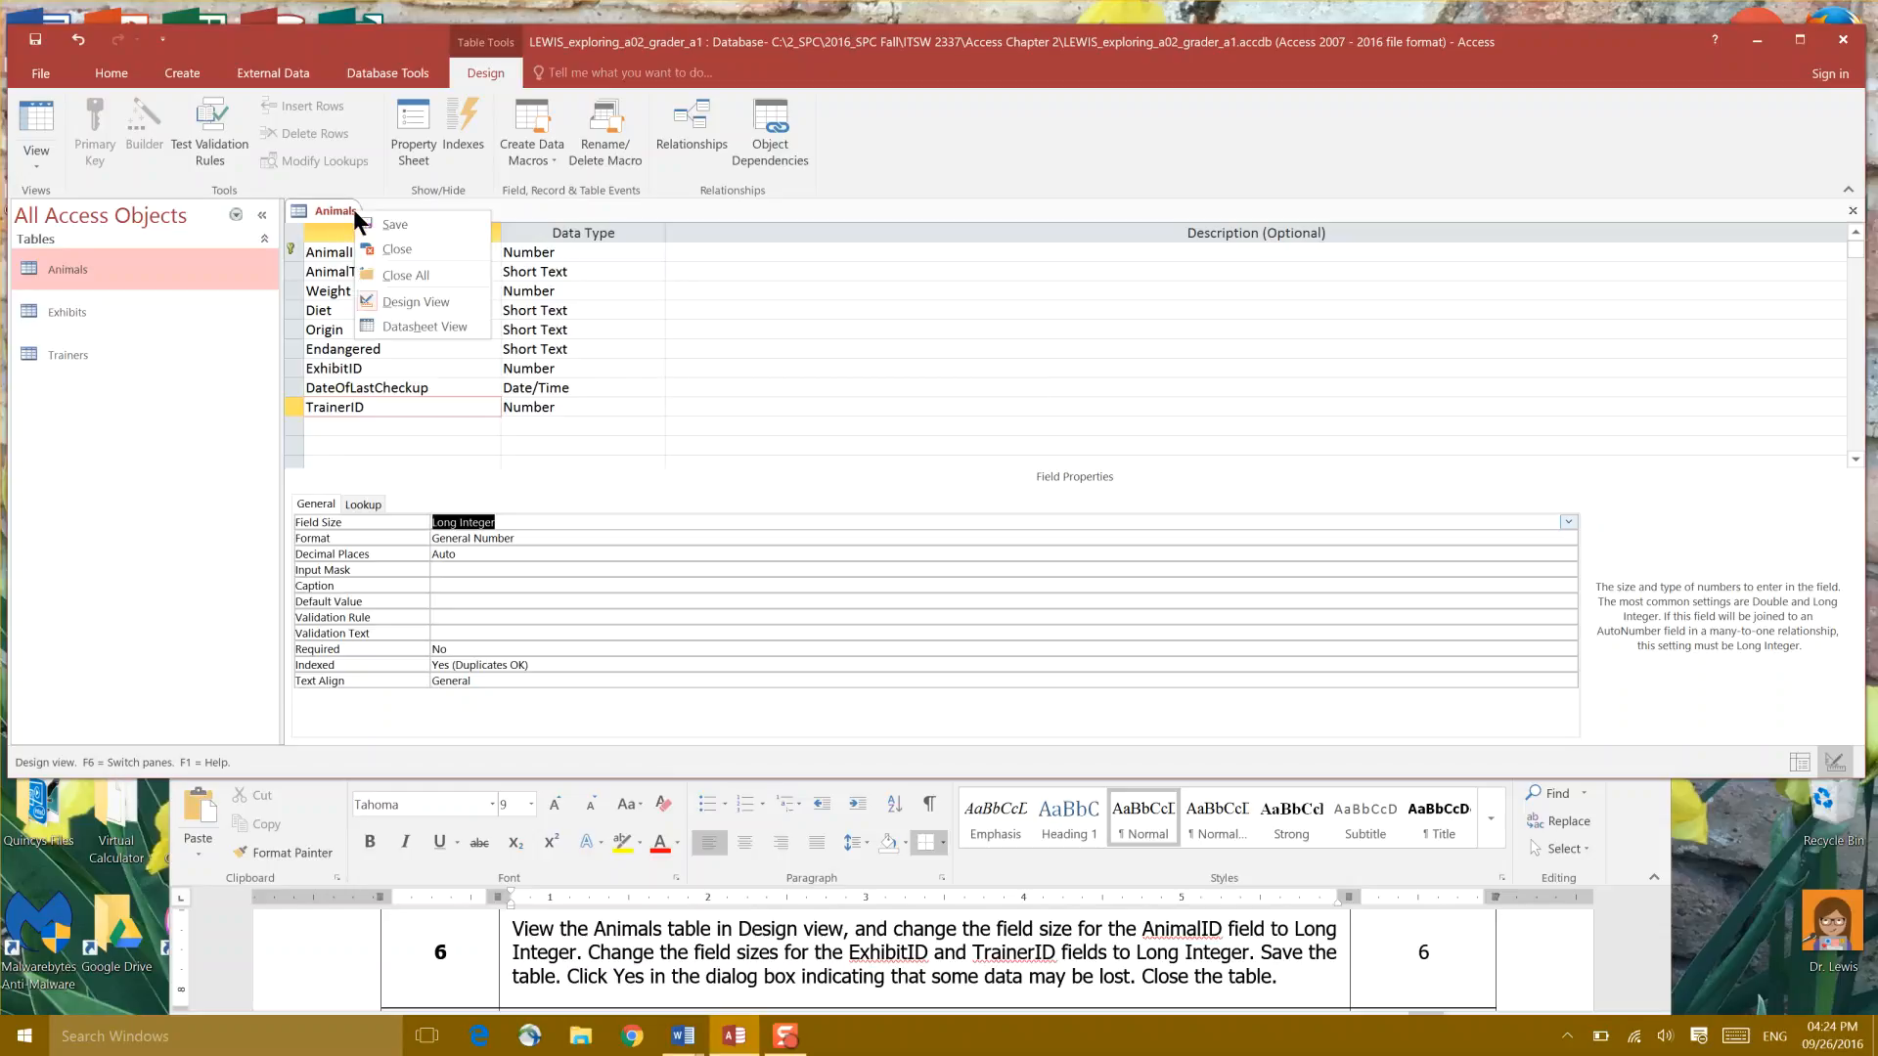
left_click(377, 223)
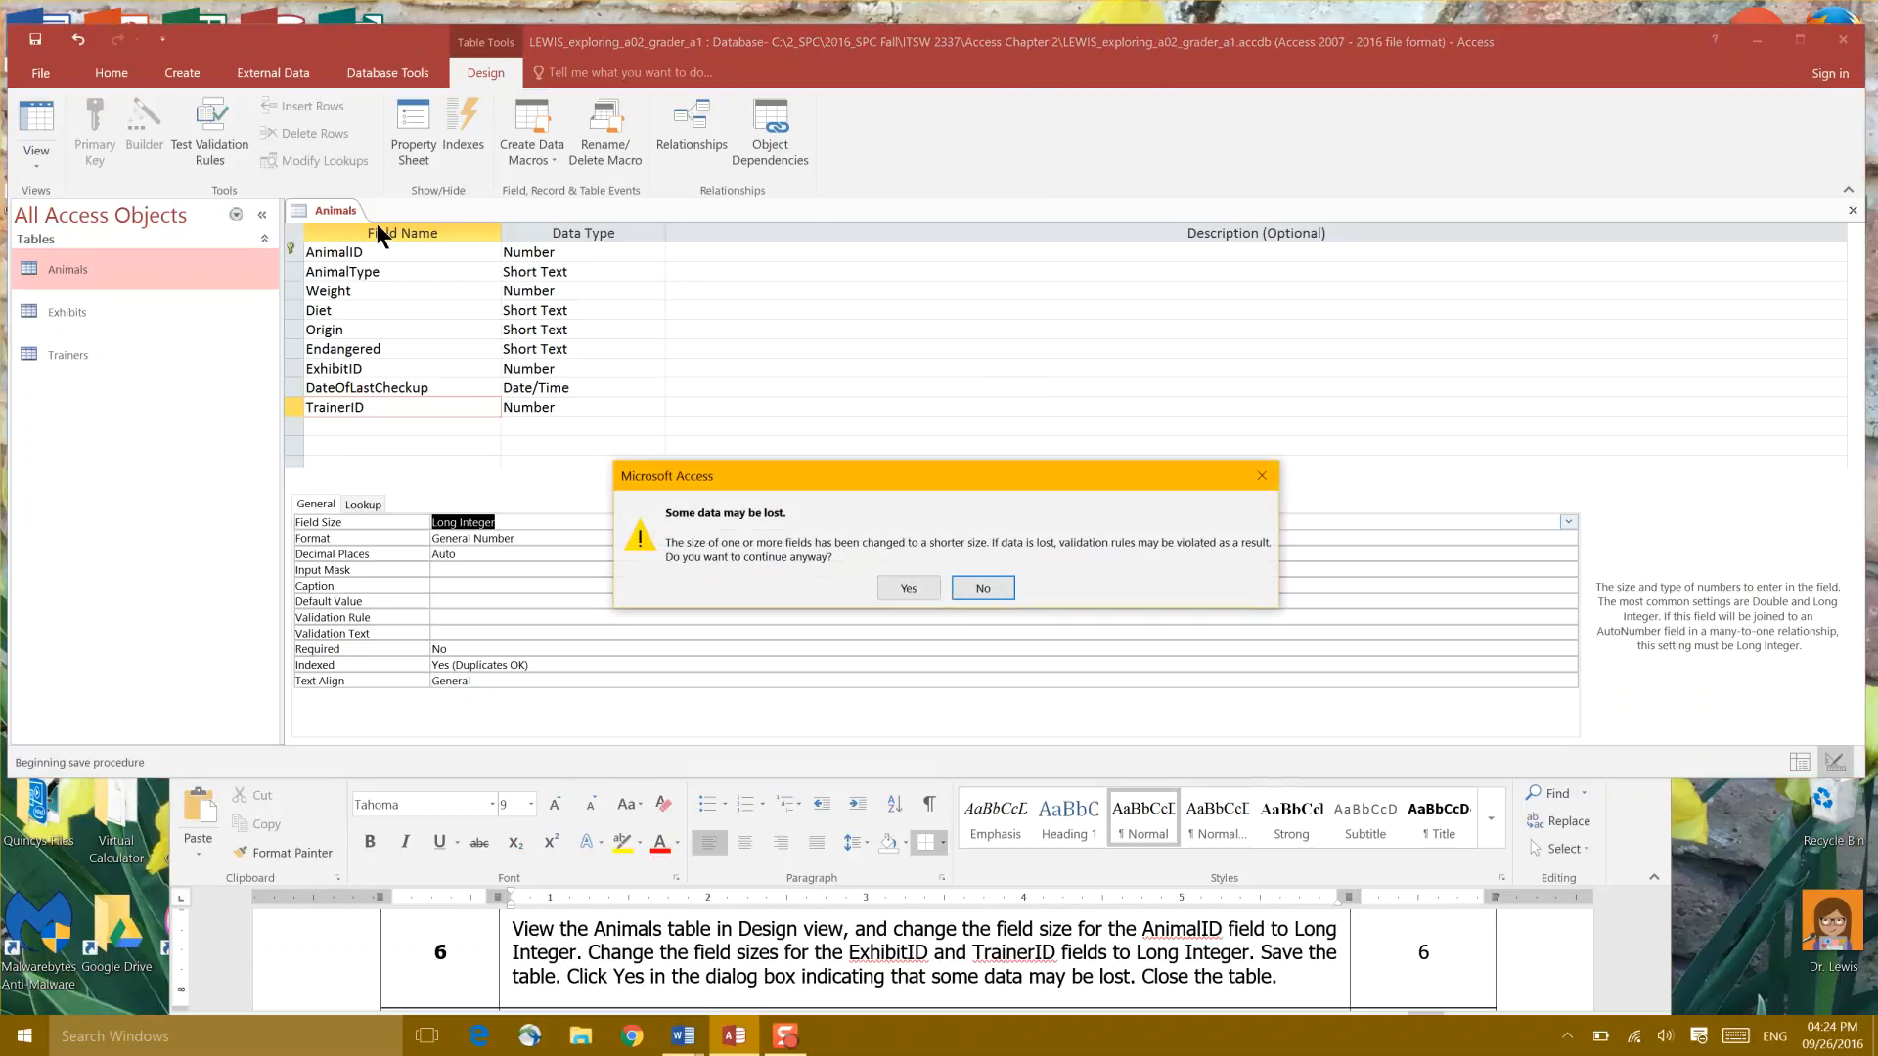
left_click_drag(841, 454, 836, 301)
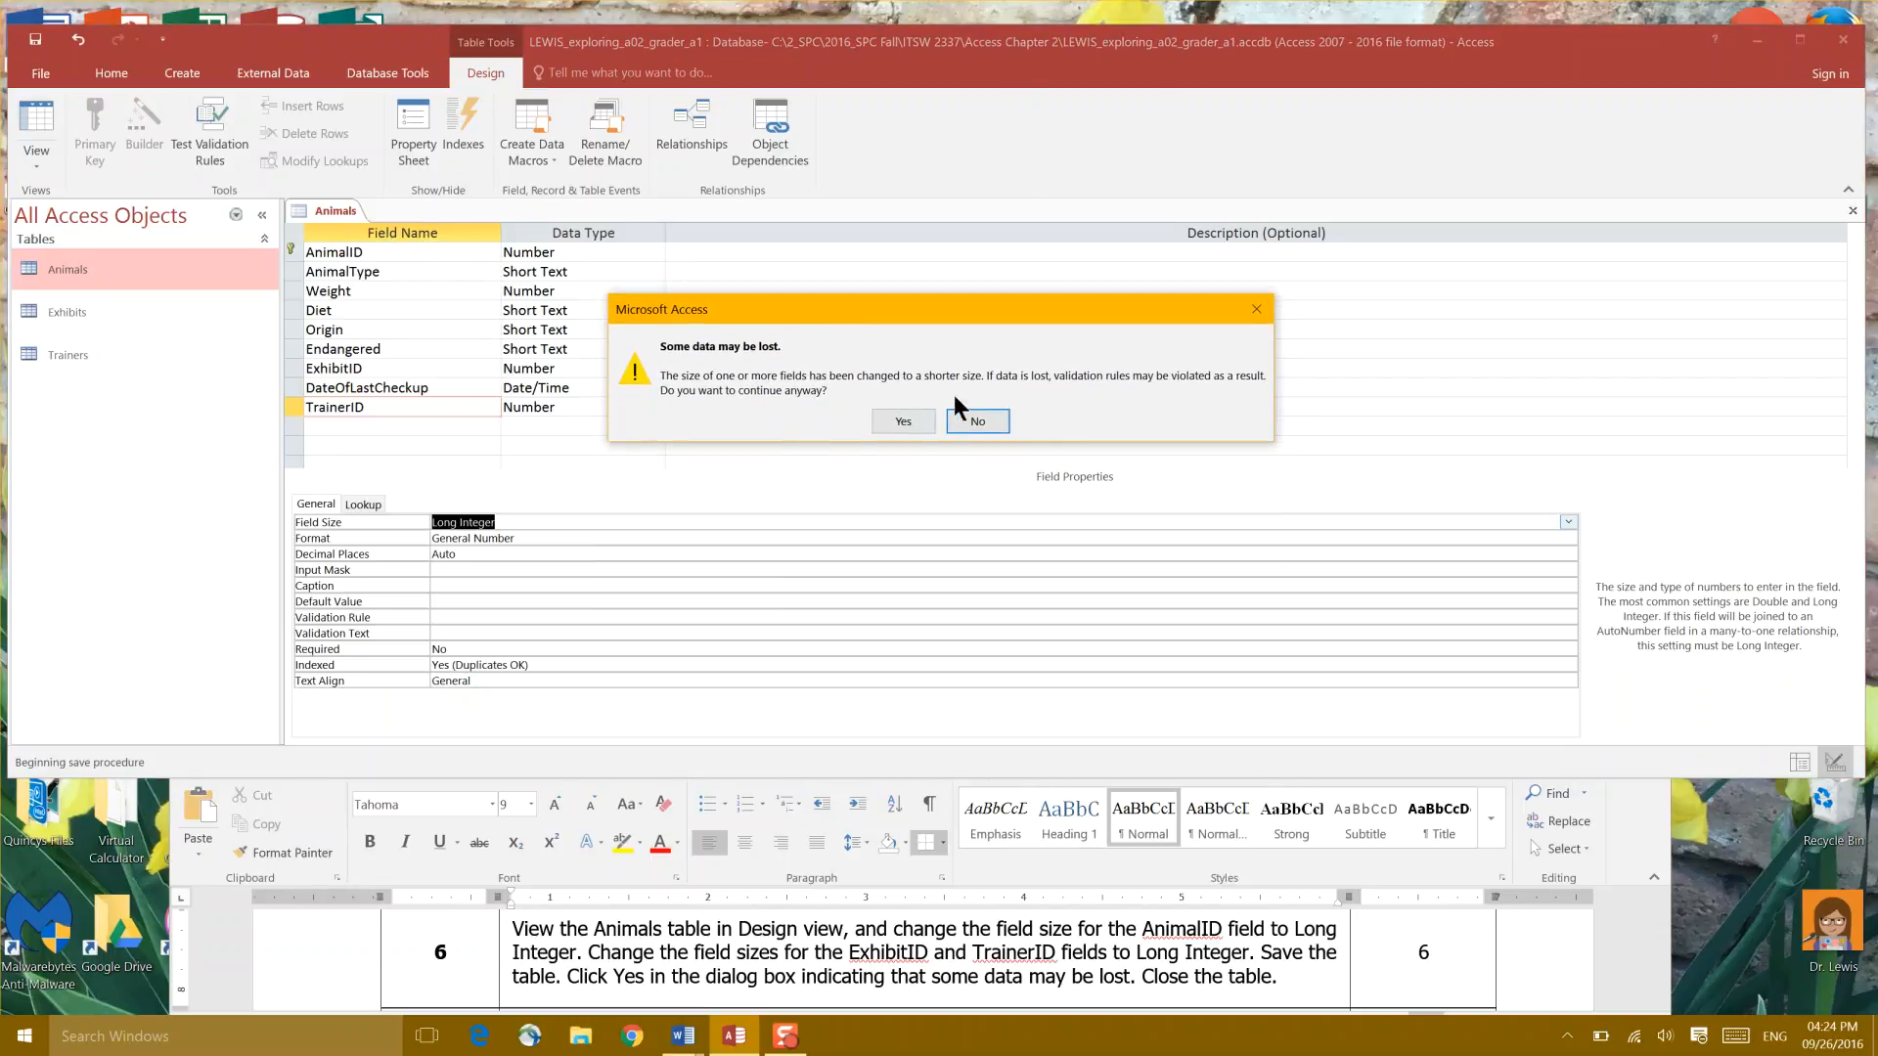
left_click(903, 421)
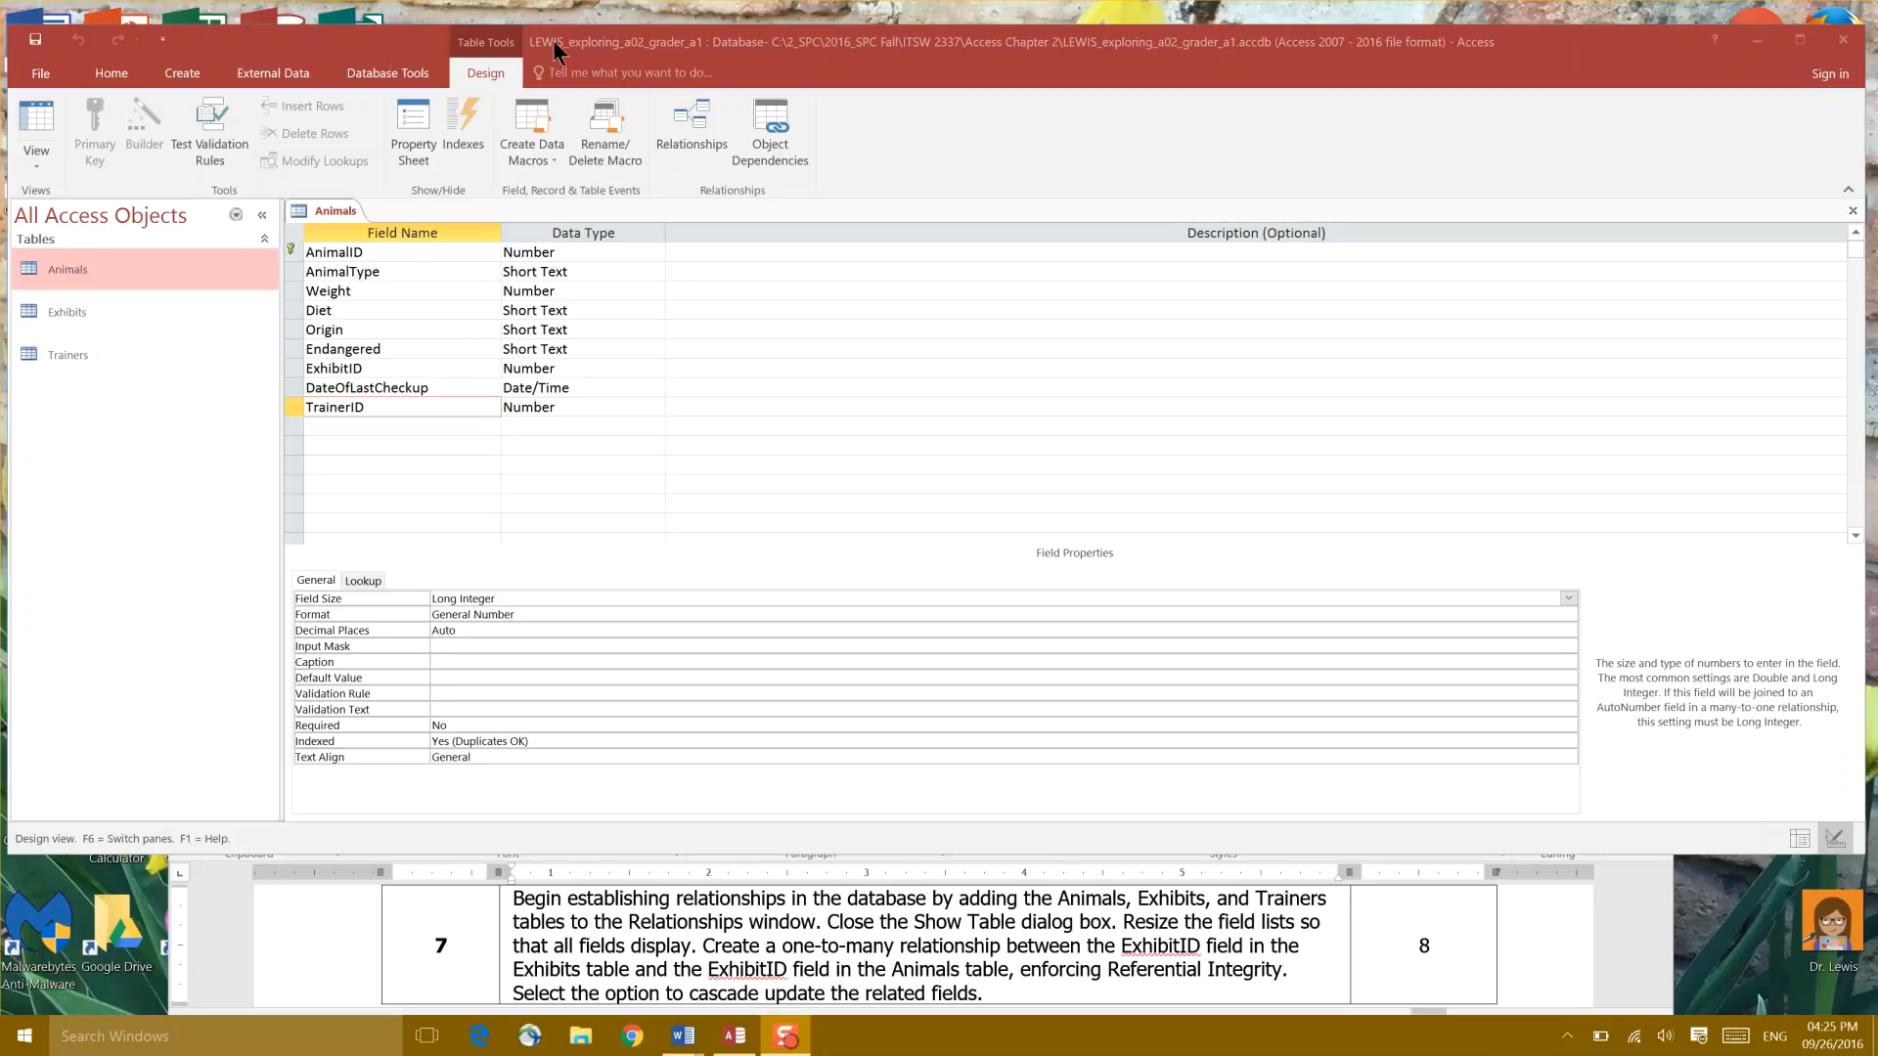
Step: Open the Relationships window from the Database Tools ribbon
left_click(108, 74)
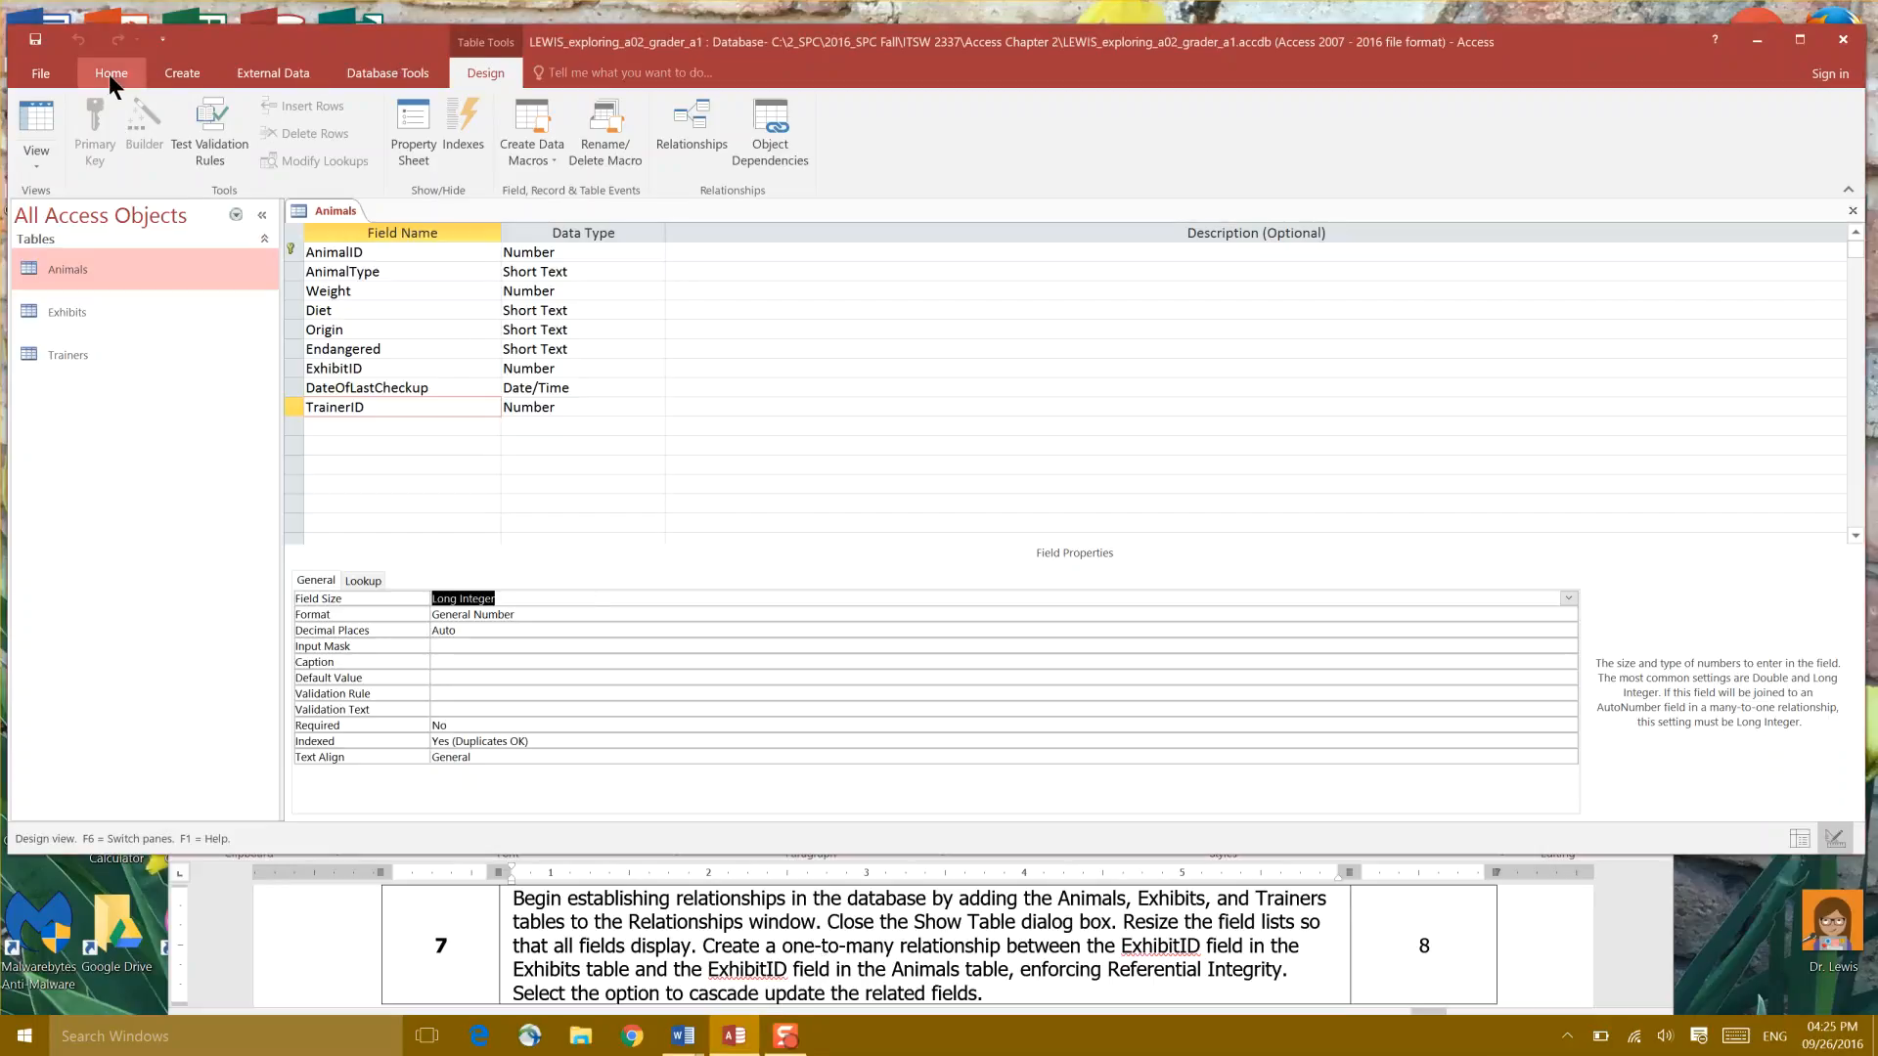
left_click(109, 74)
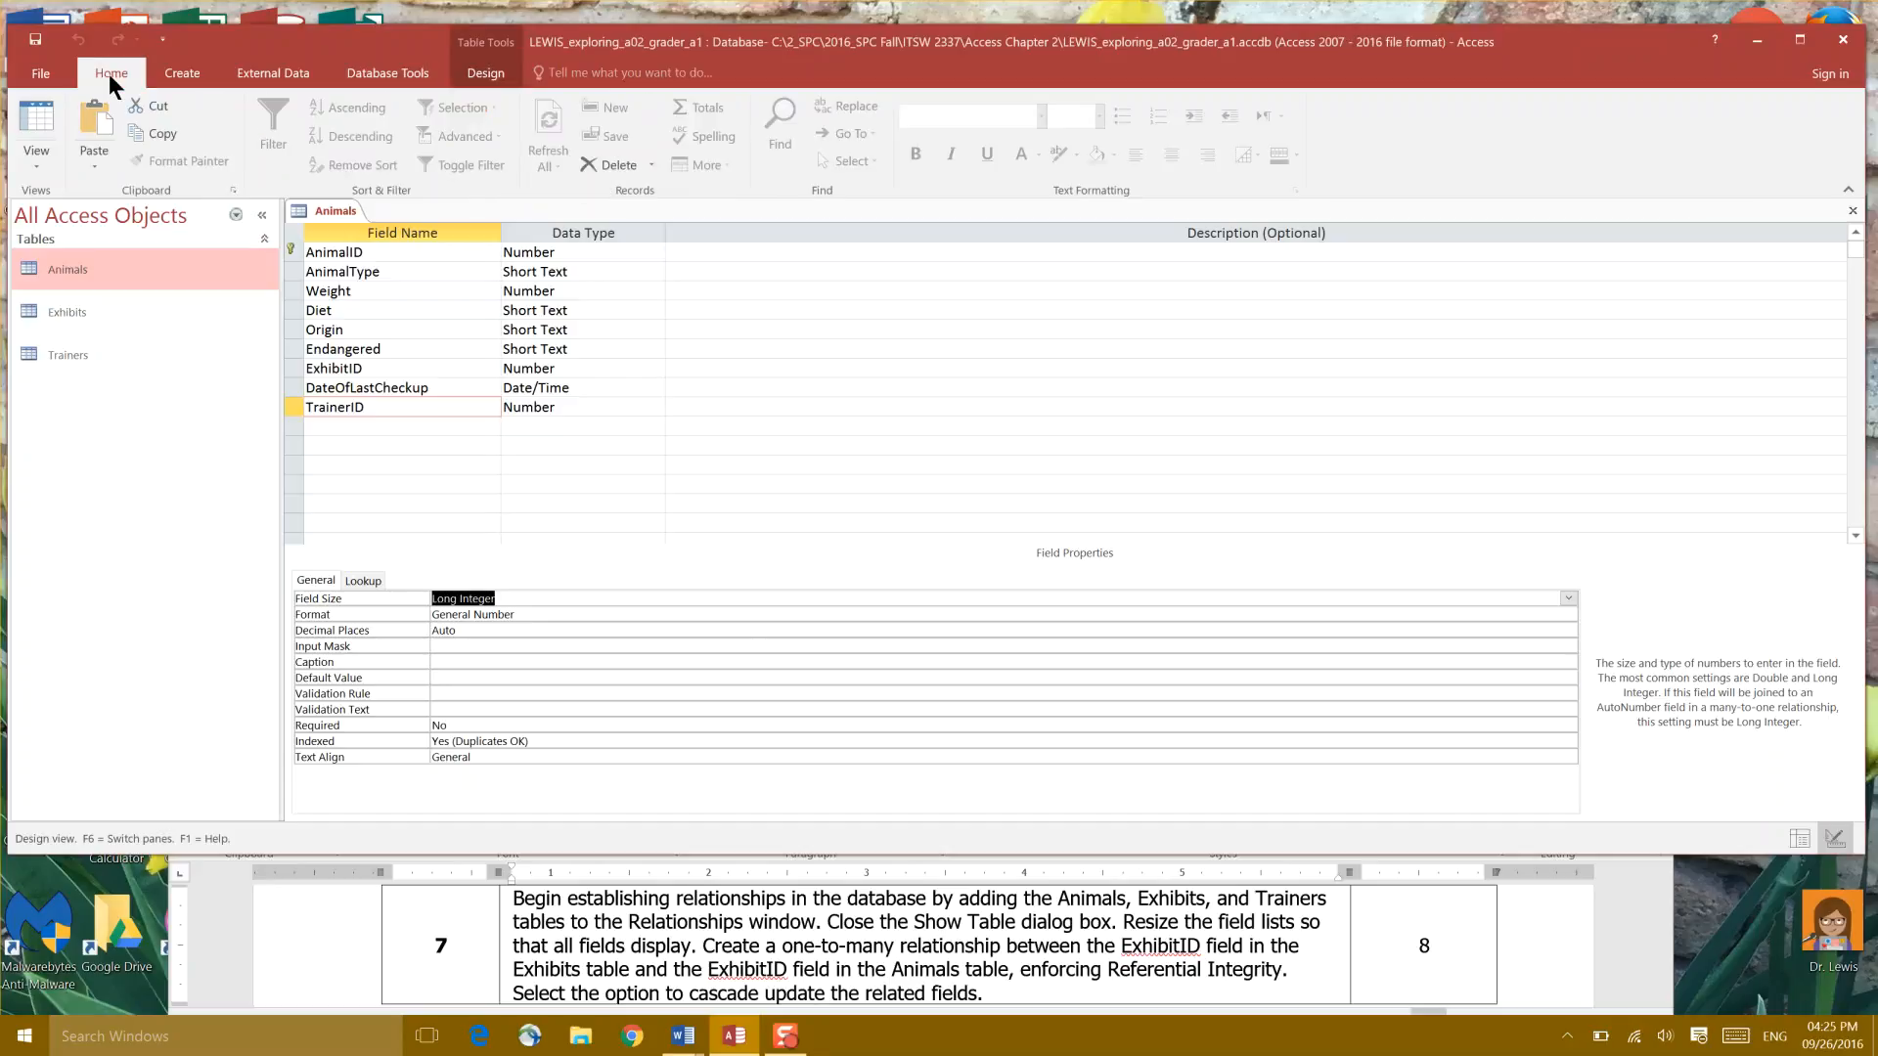
left_click(391, 72)
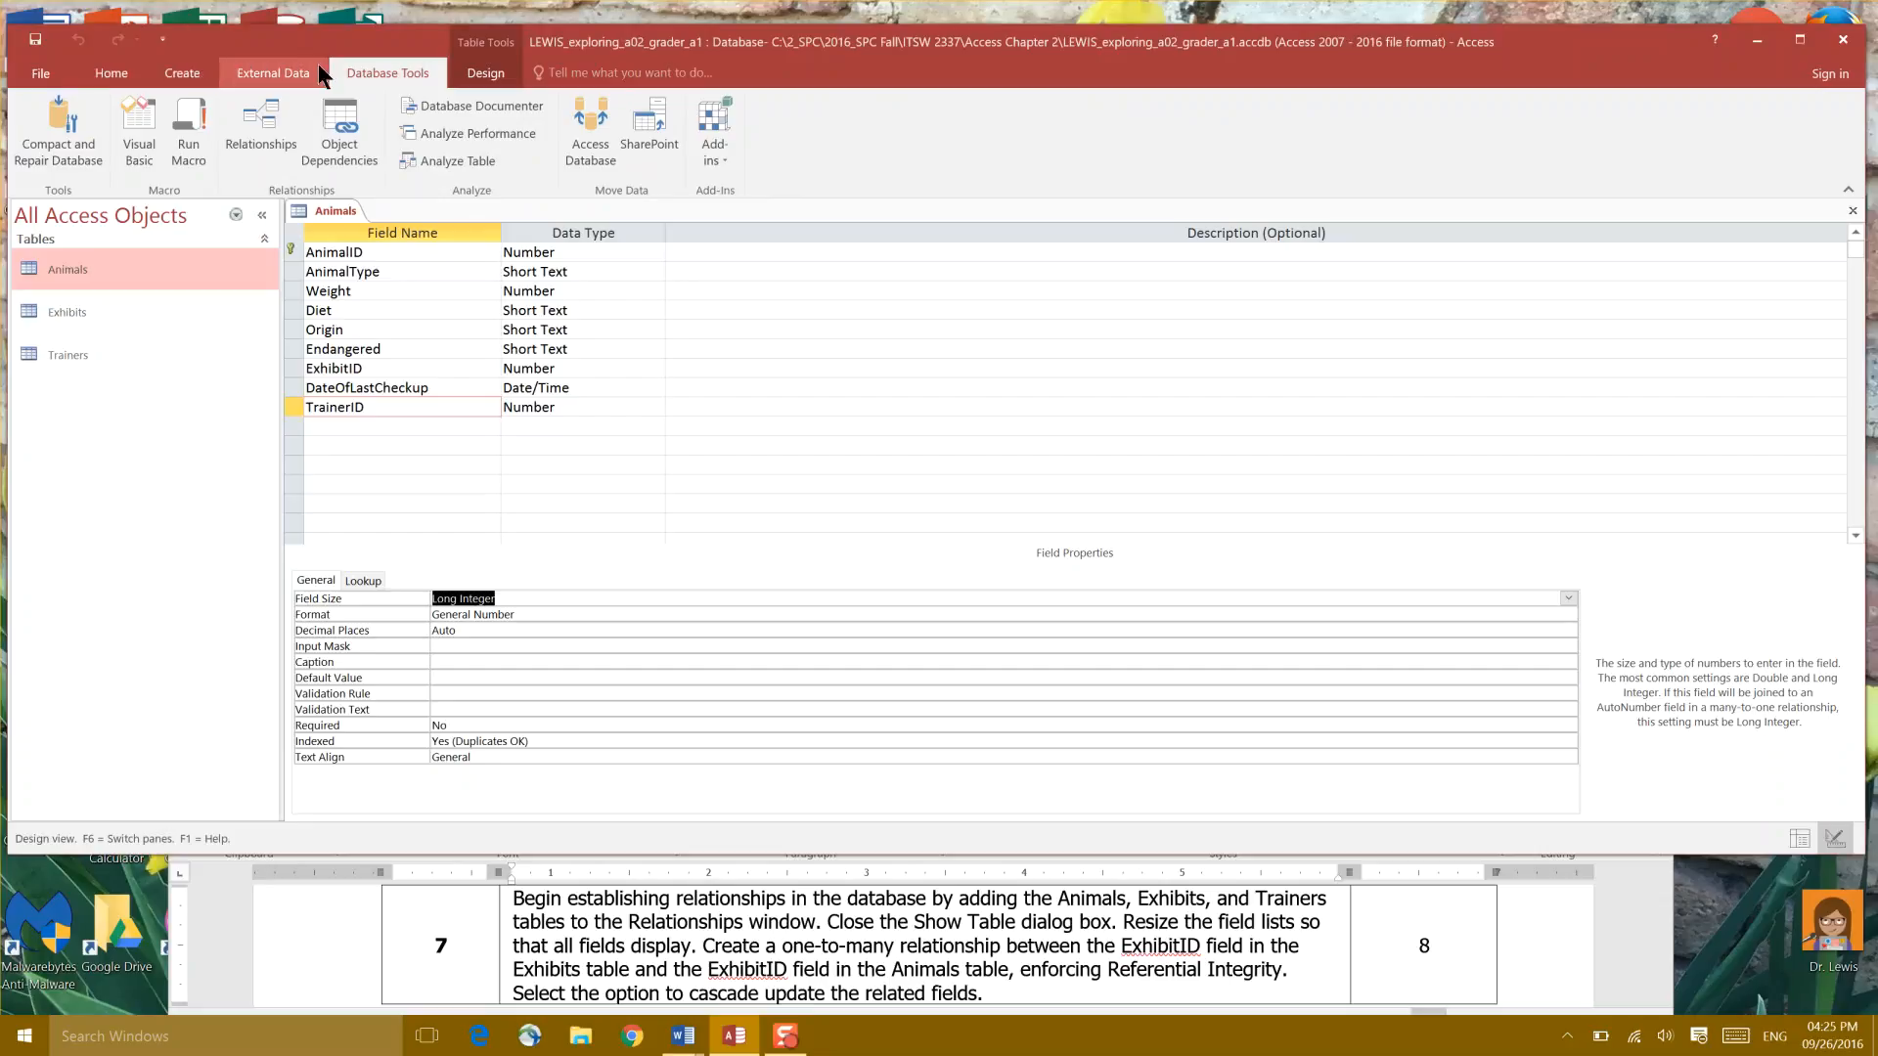
left_click(263, 127)
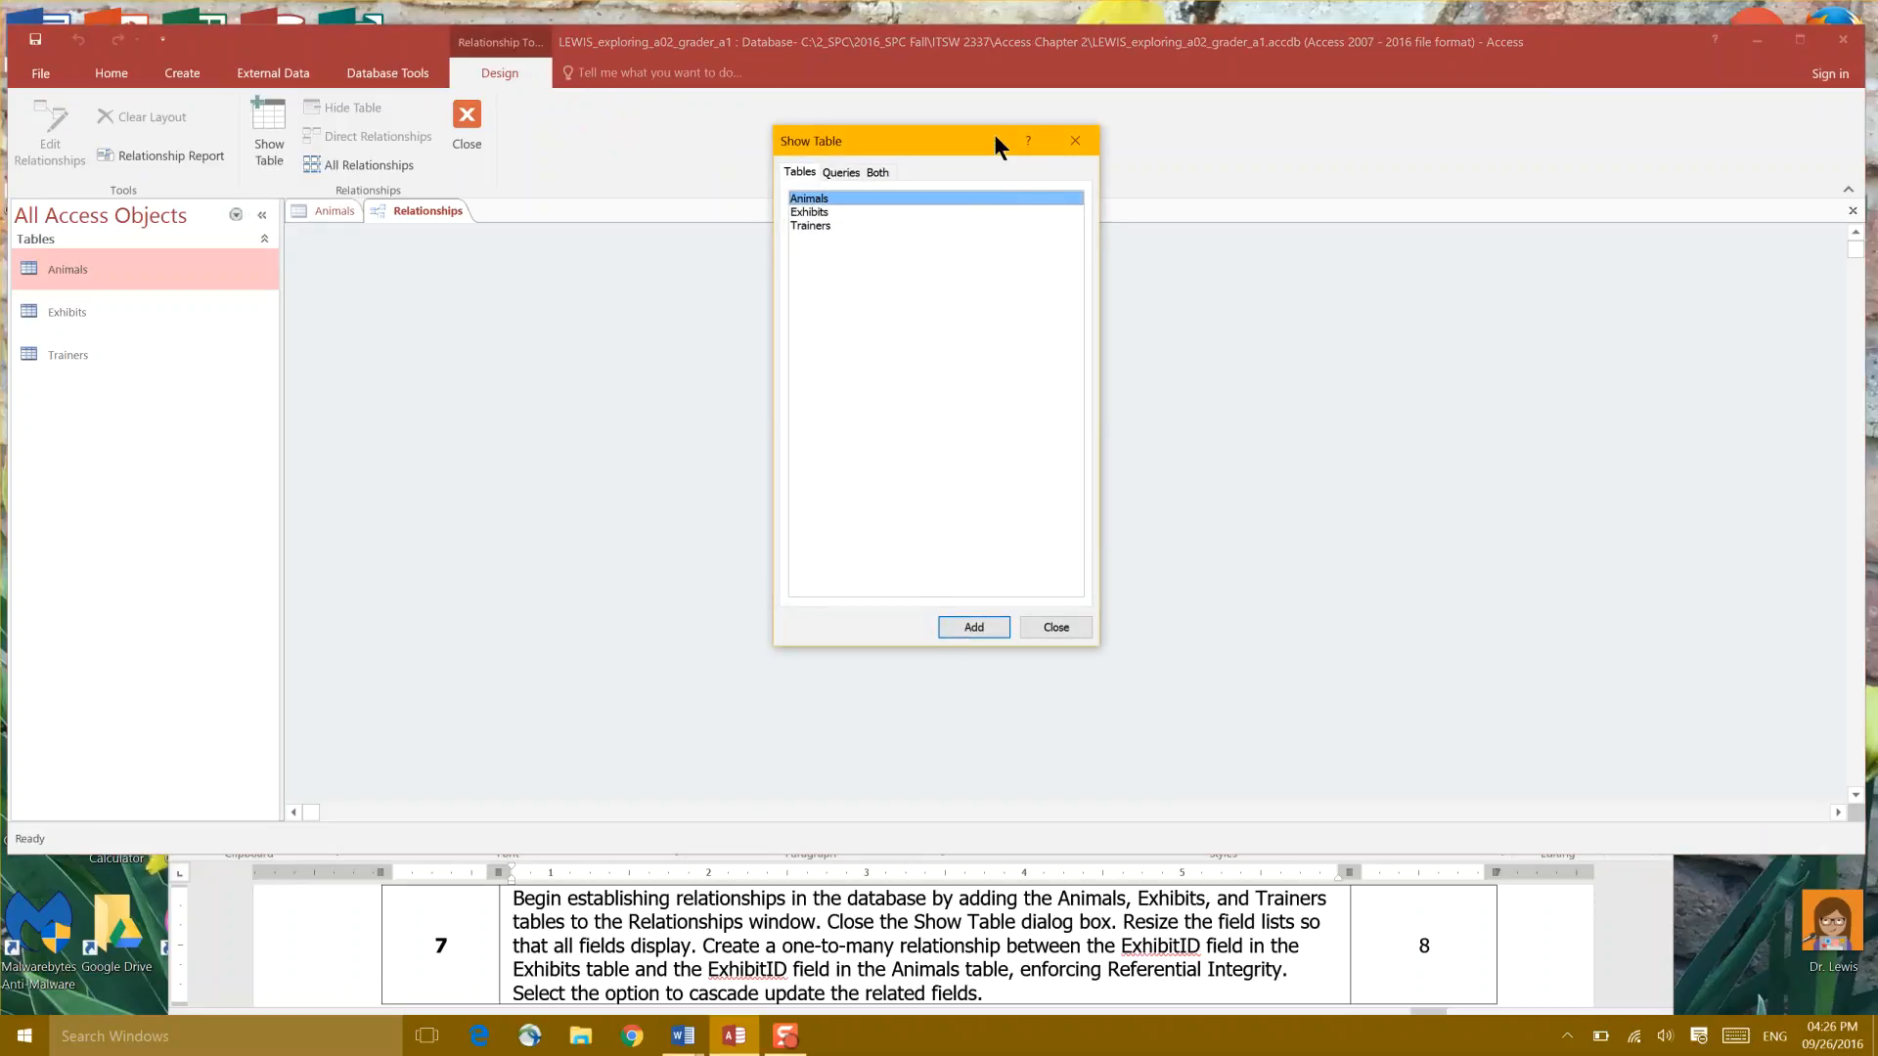
Step: Add the Animals, Exhibits and Trainers tables to the layout and close Show Table
left_click_drag(995, 137, 1059, 246)
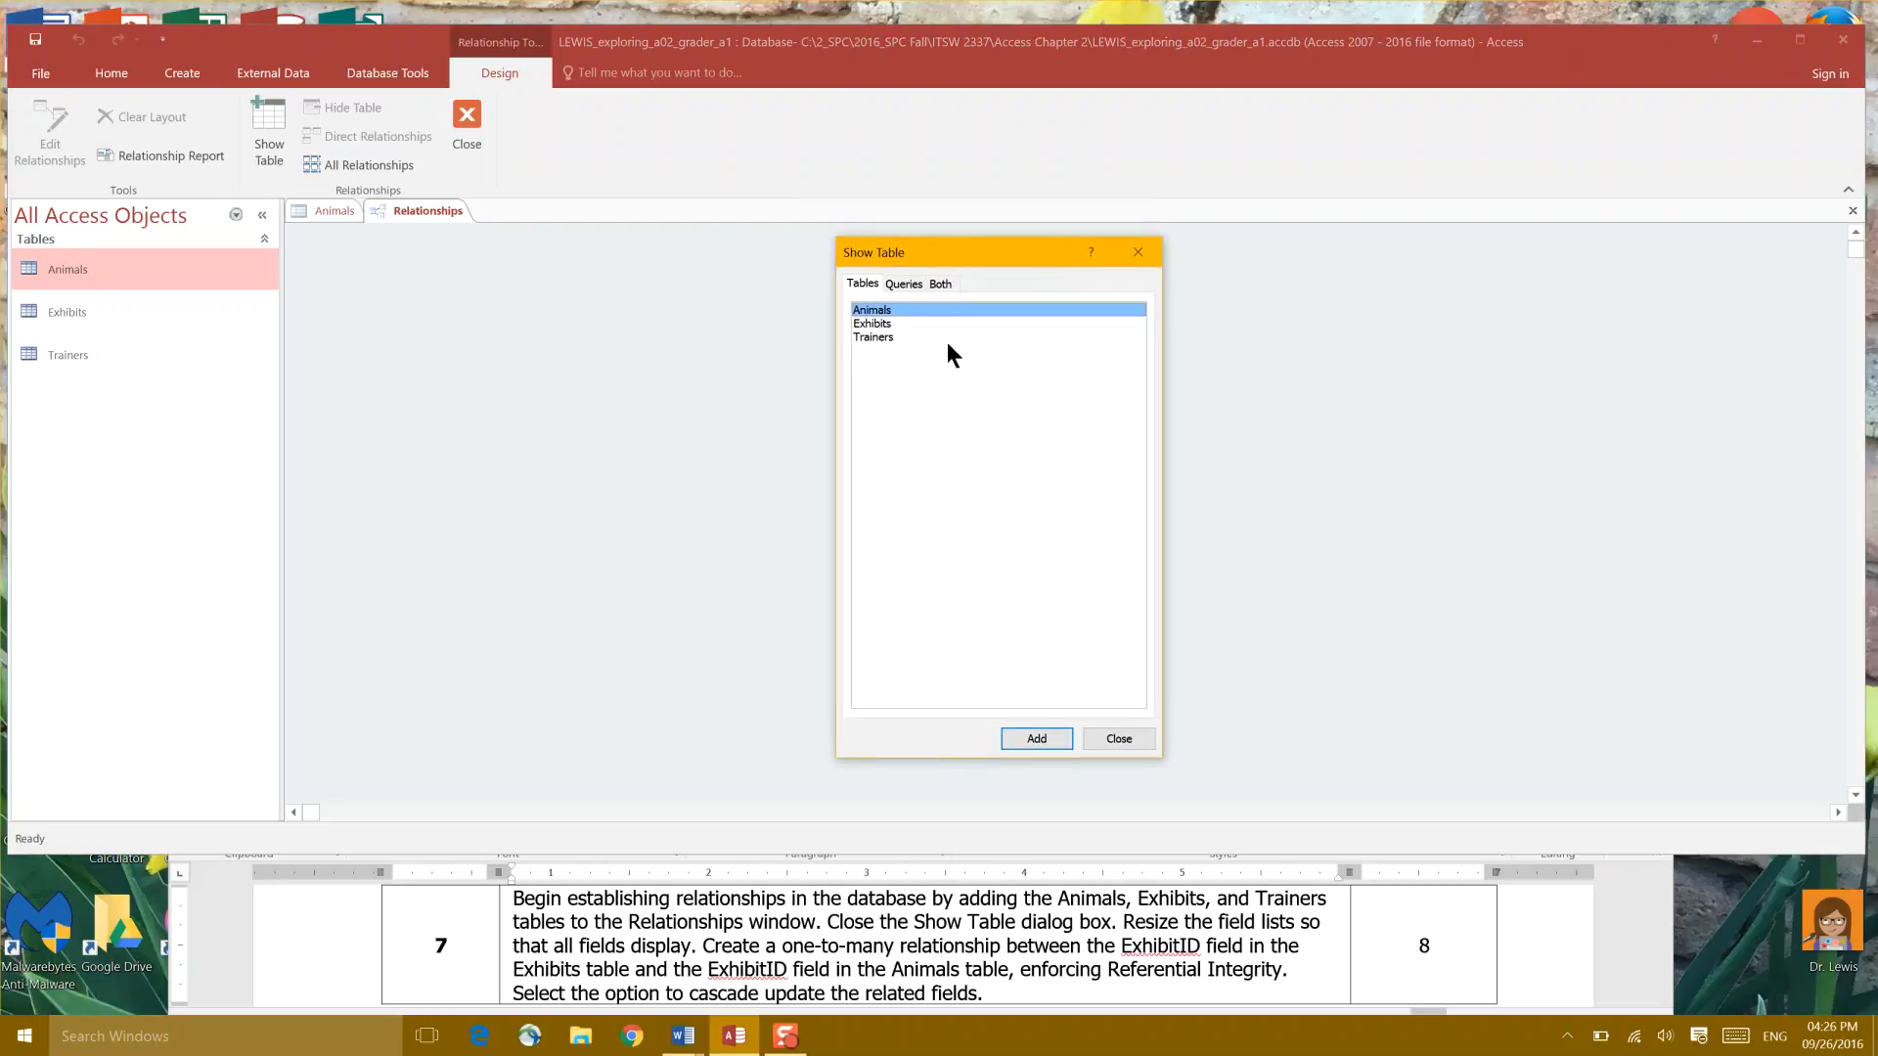
left_click(1035, 738)
left_click(880, 324)
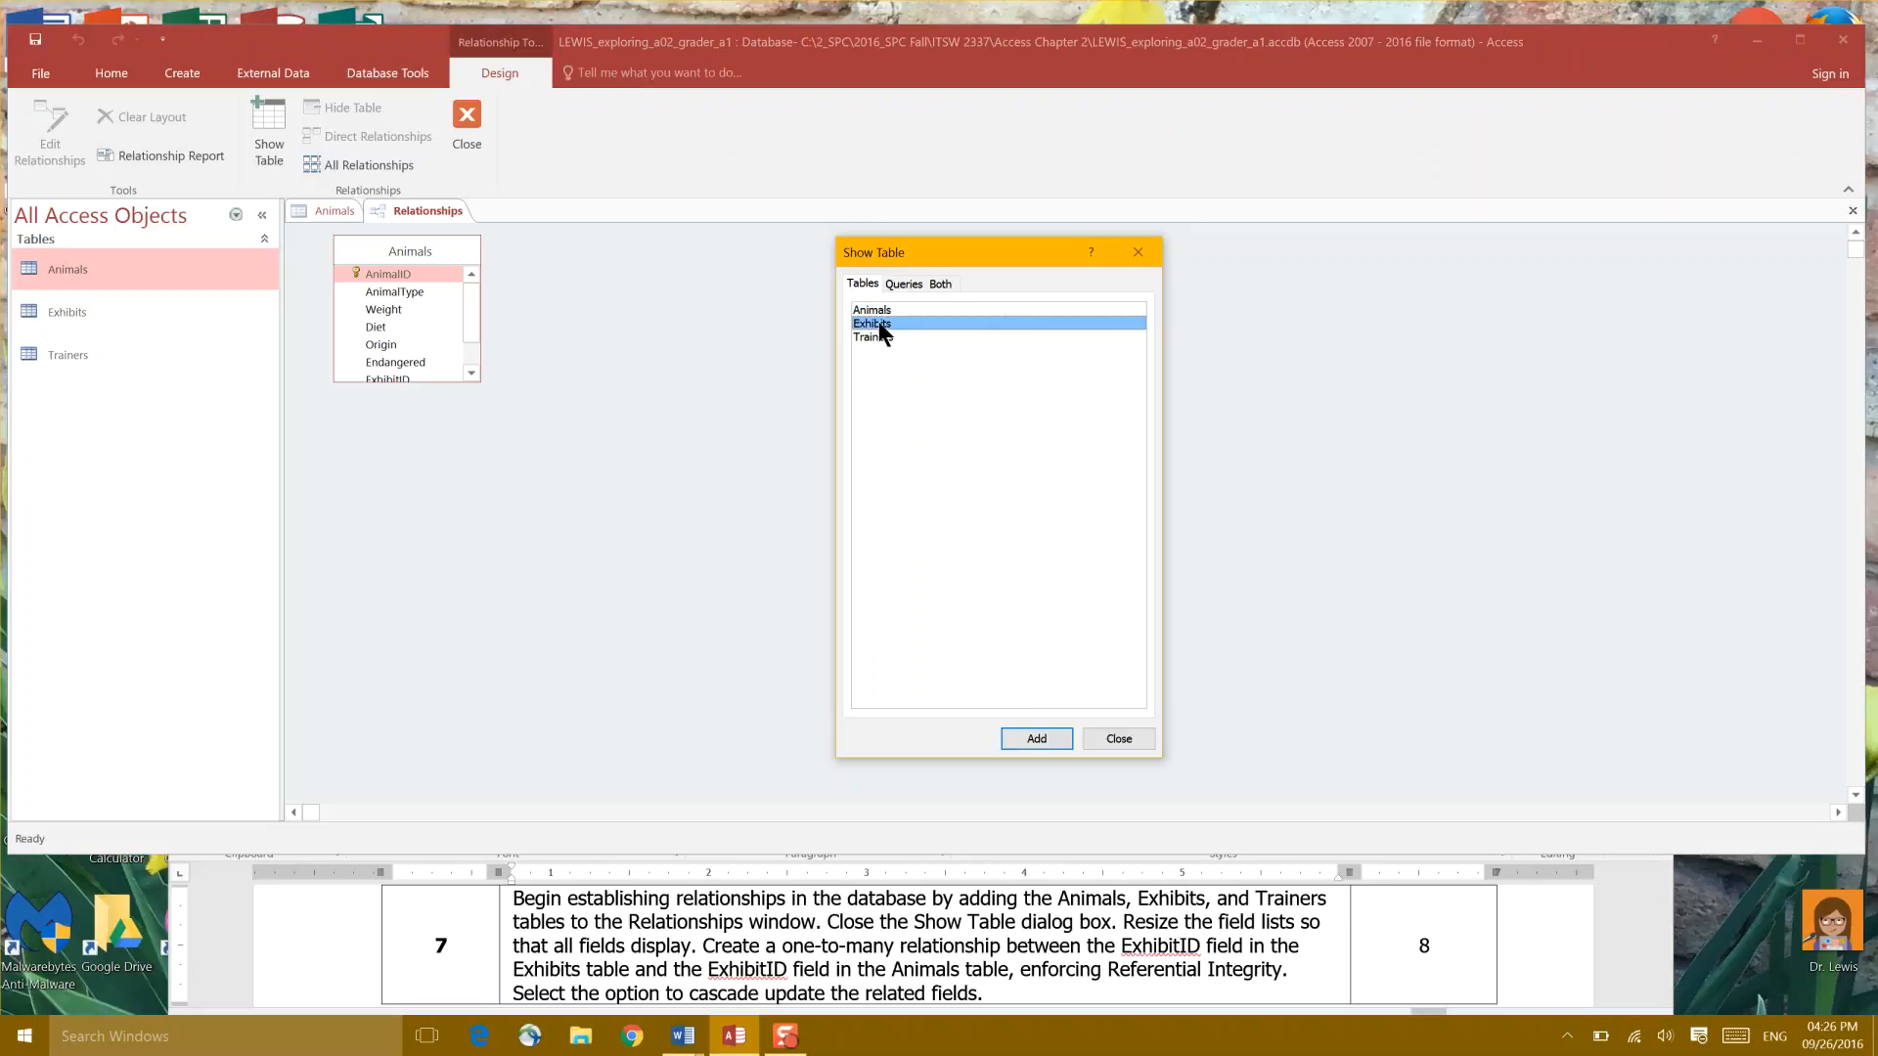
left_click(1031, 740)
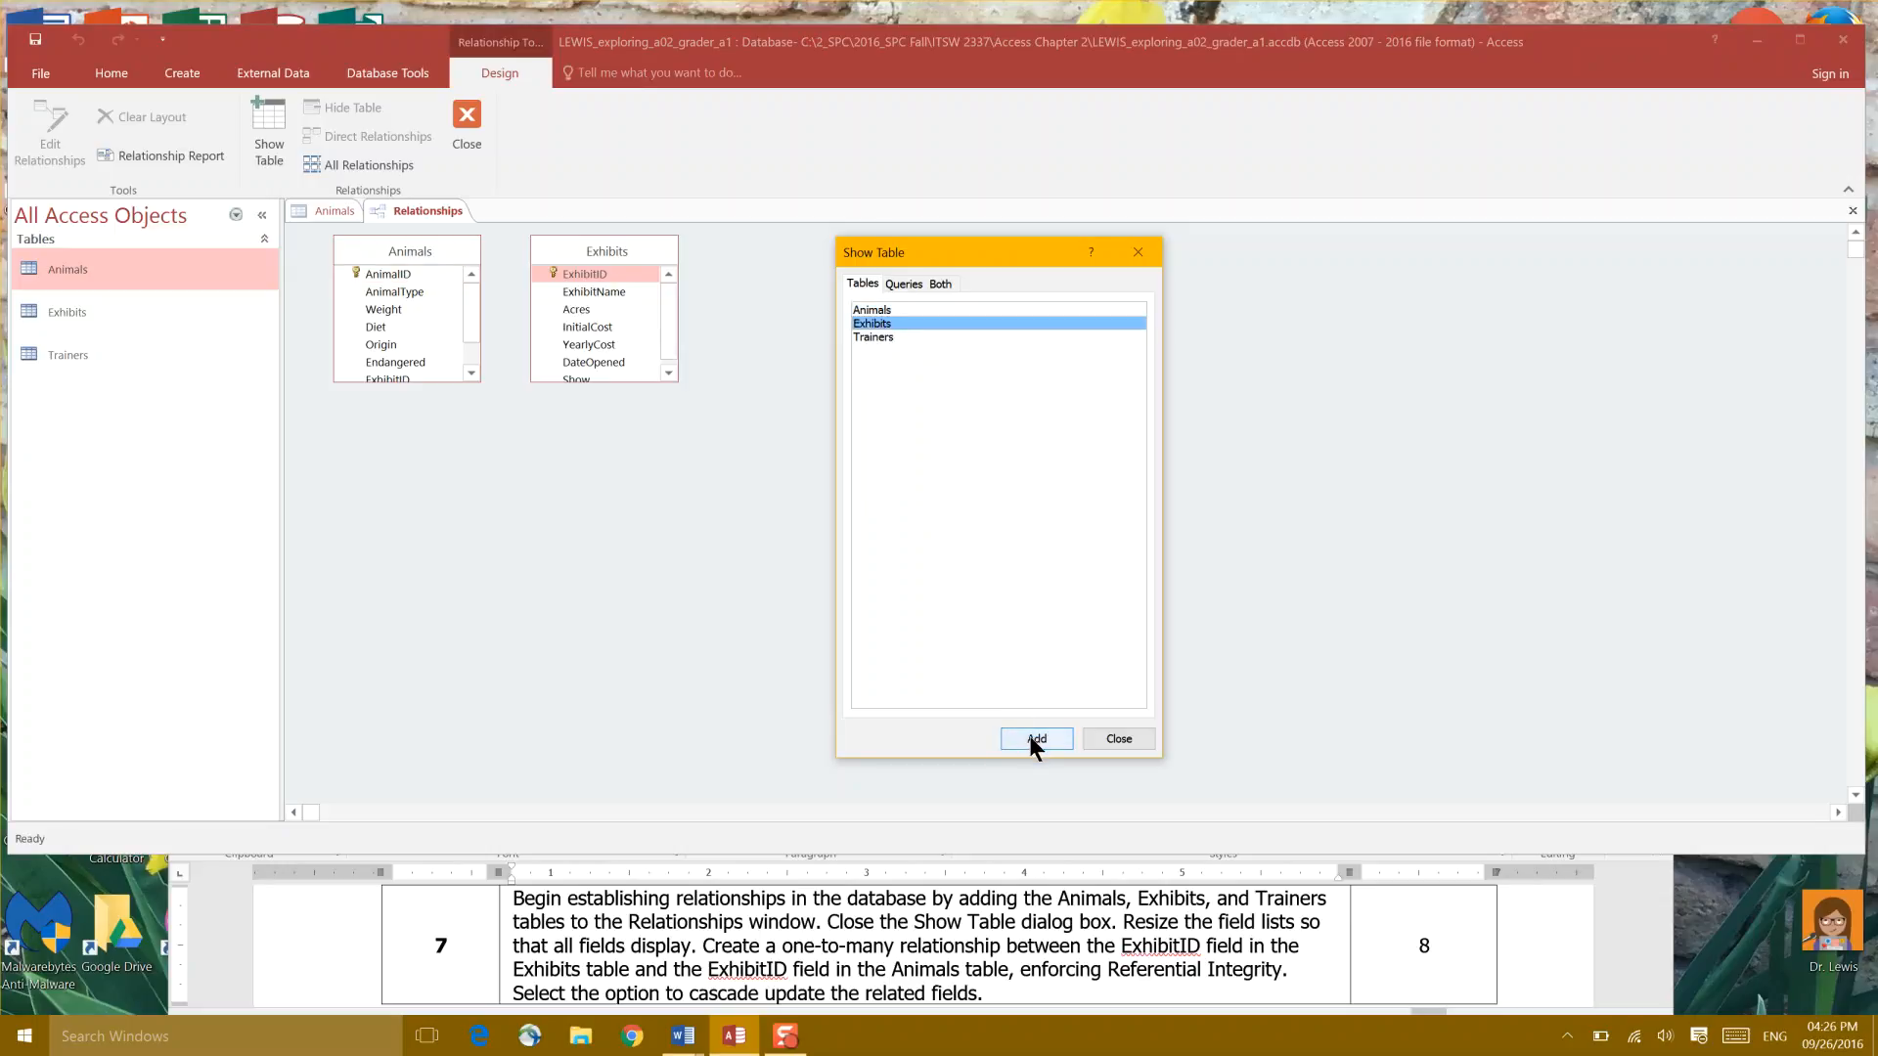
left_click(882, 337)
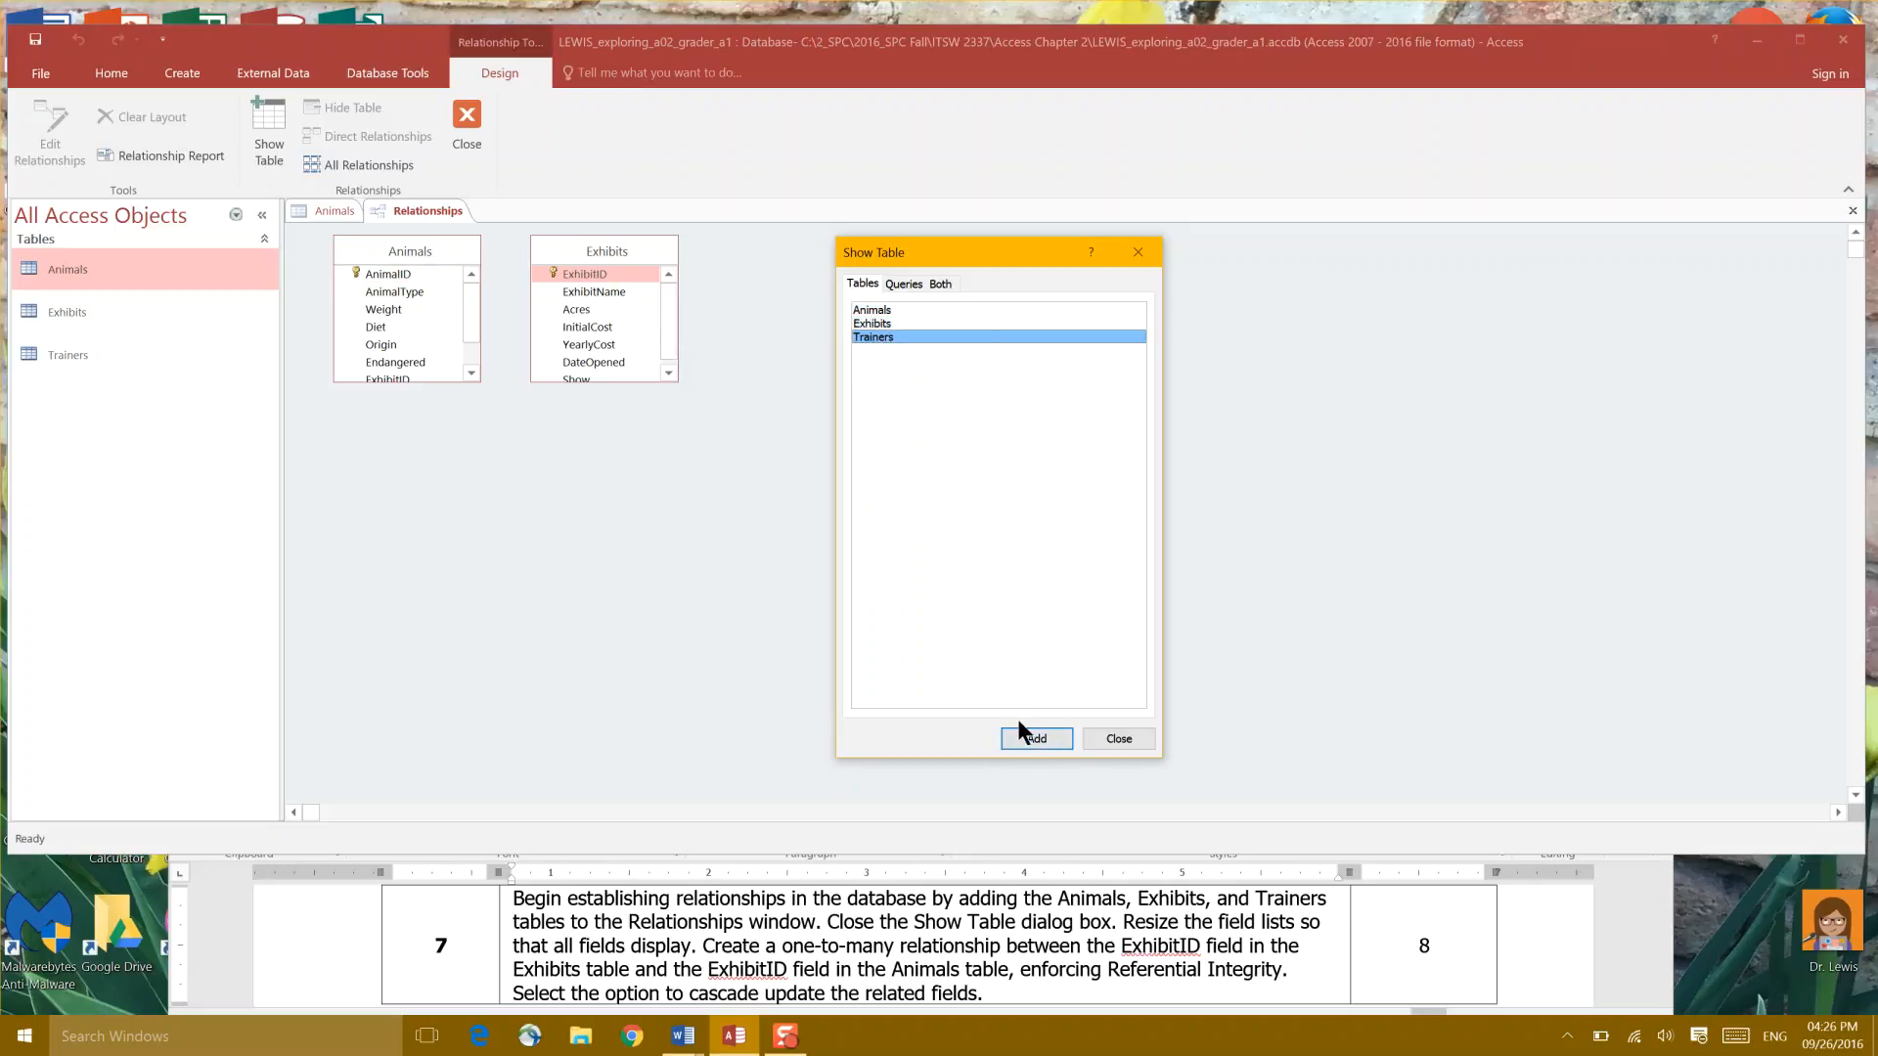
left_click(1035, 740)
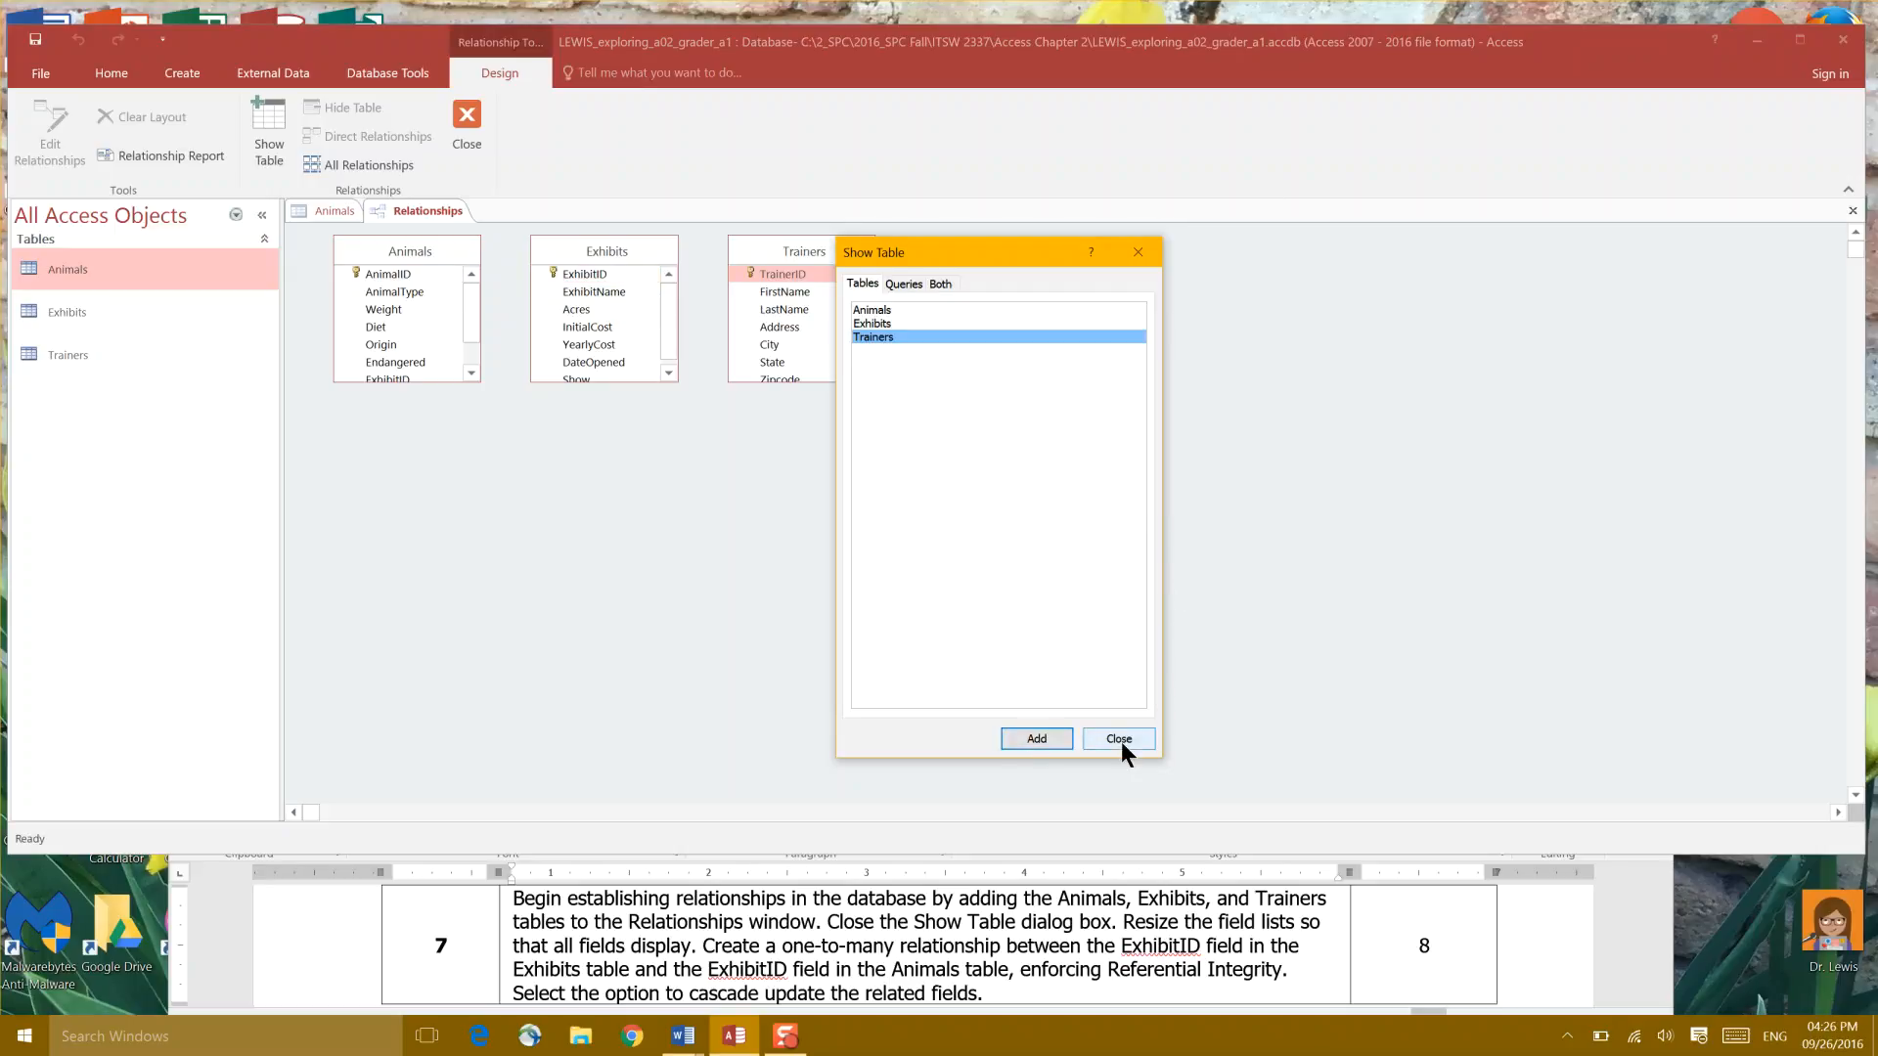
left_click(1140, 251)
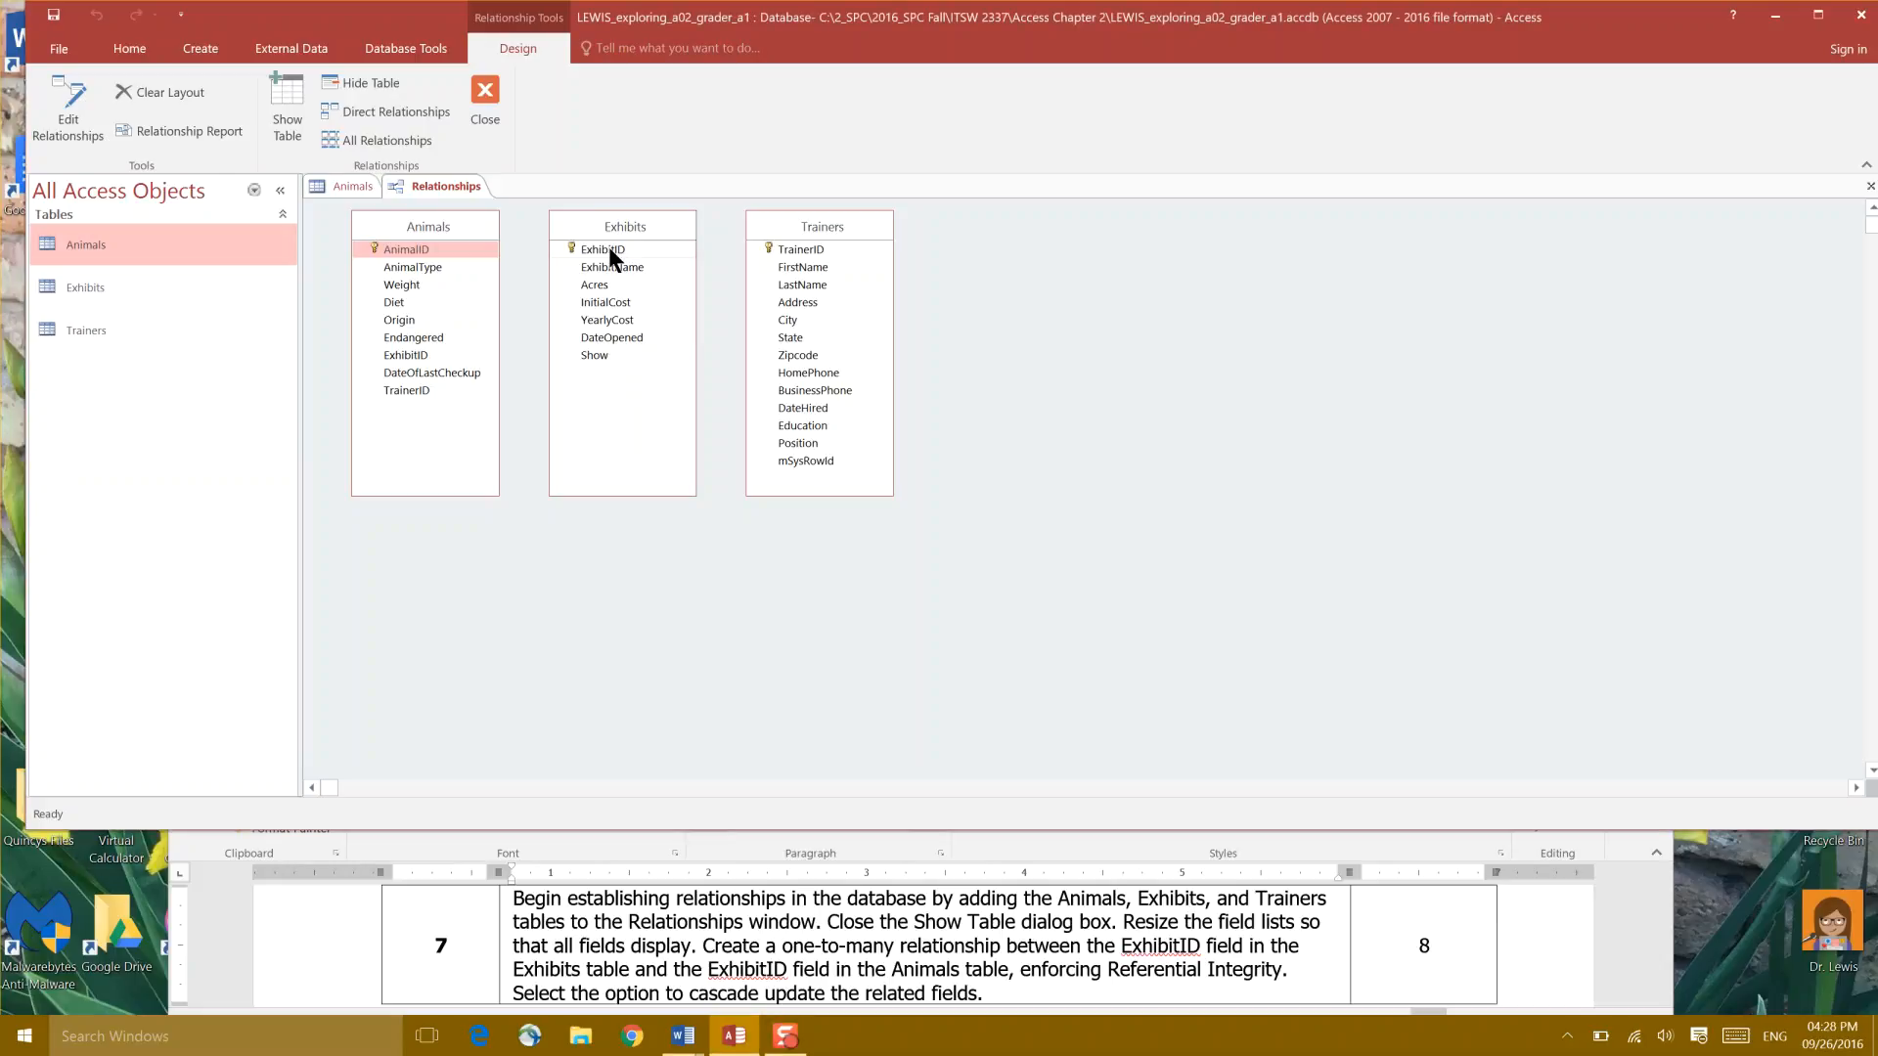
Step: Drag Exhibits' ExhibitID onto Animals' ExhibitID to start linking the tables
left_click_drag(608, 247, 423, 361)
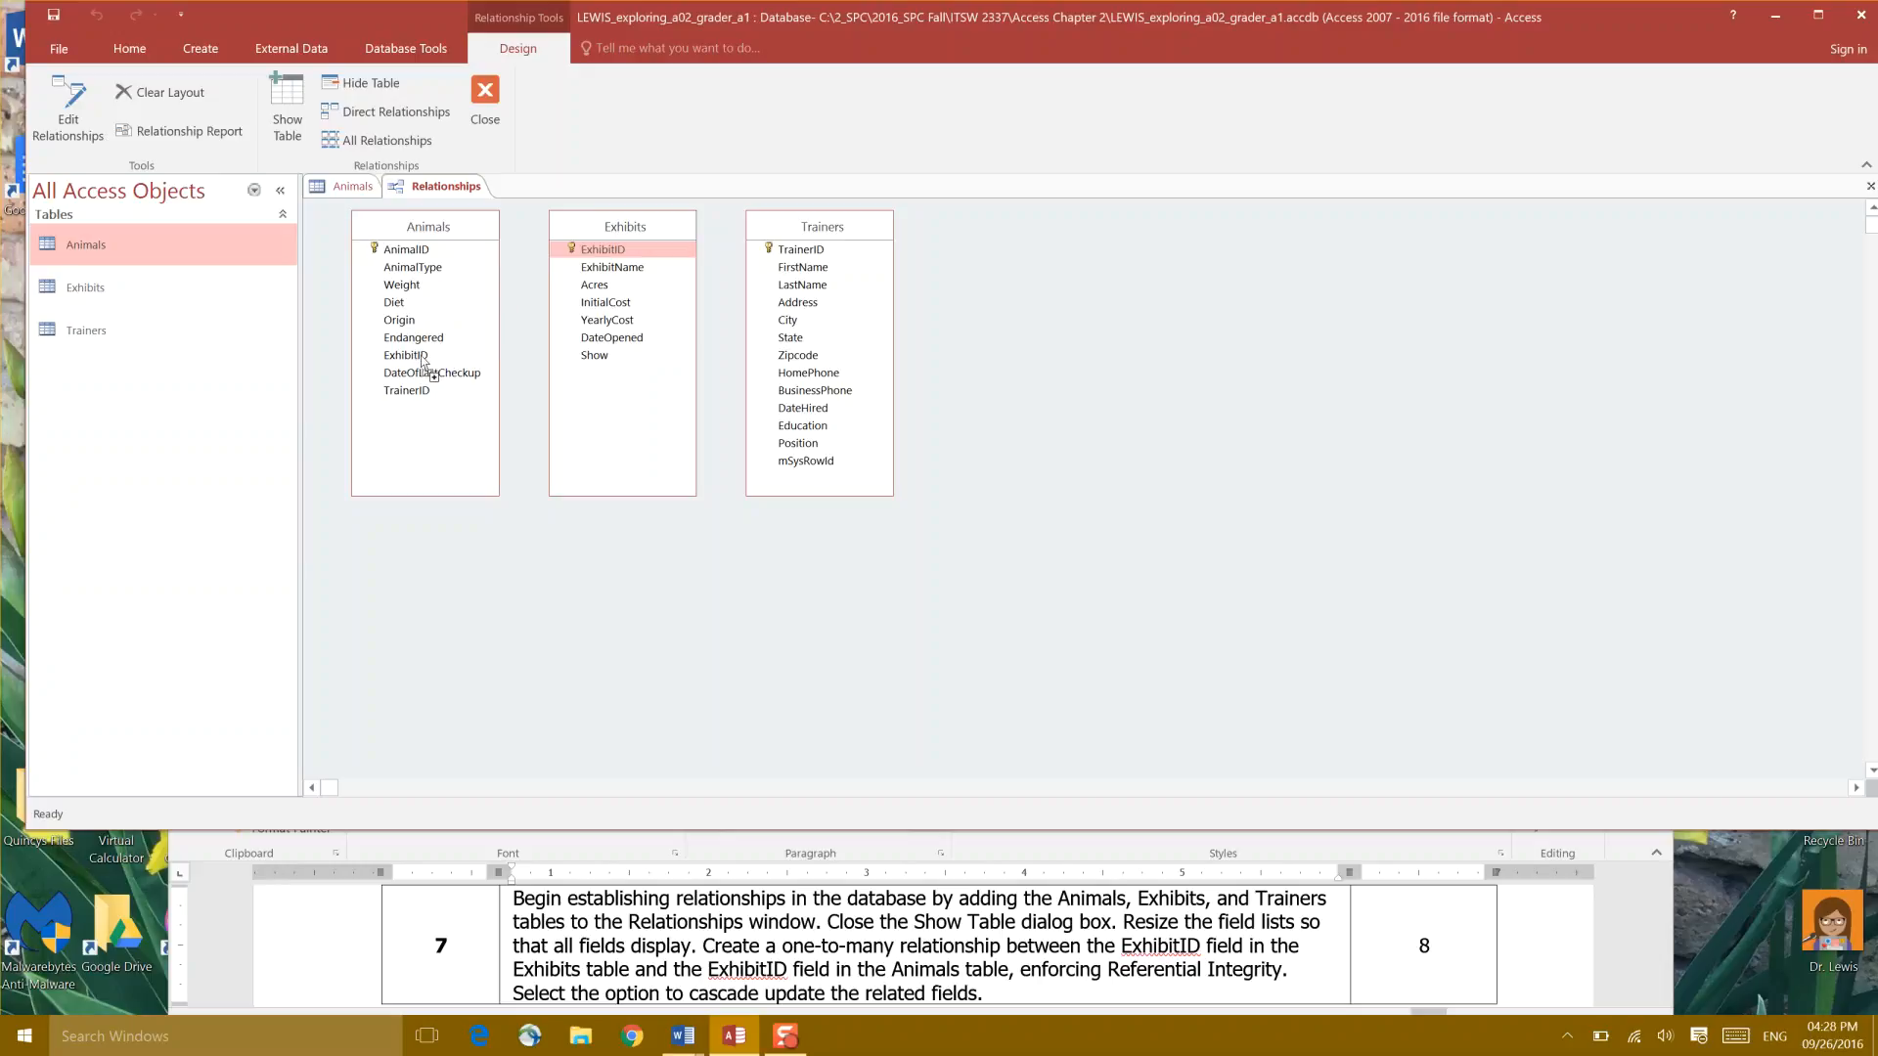
Step: Link ExhibitID from Exhibits to Animals with referential integrity enforced and try to create it
left_click_drag(423, 360, 422, 362)
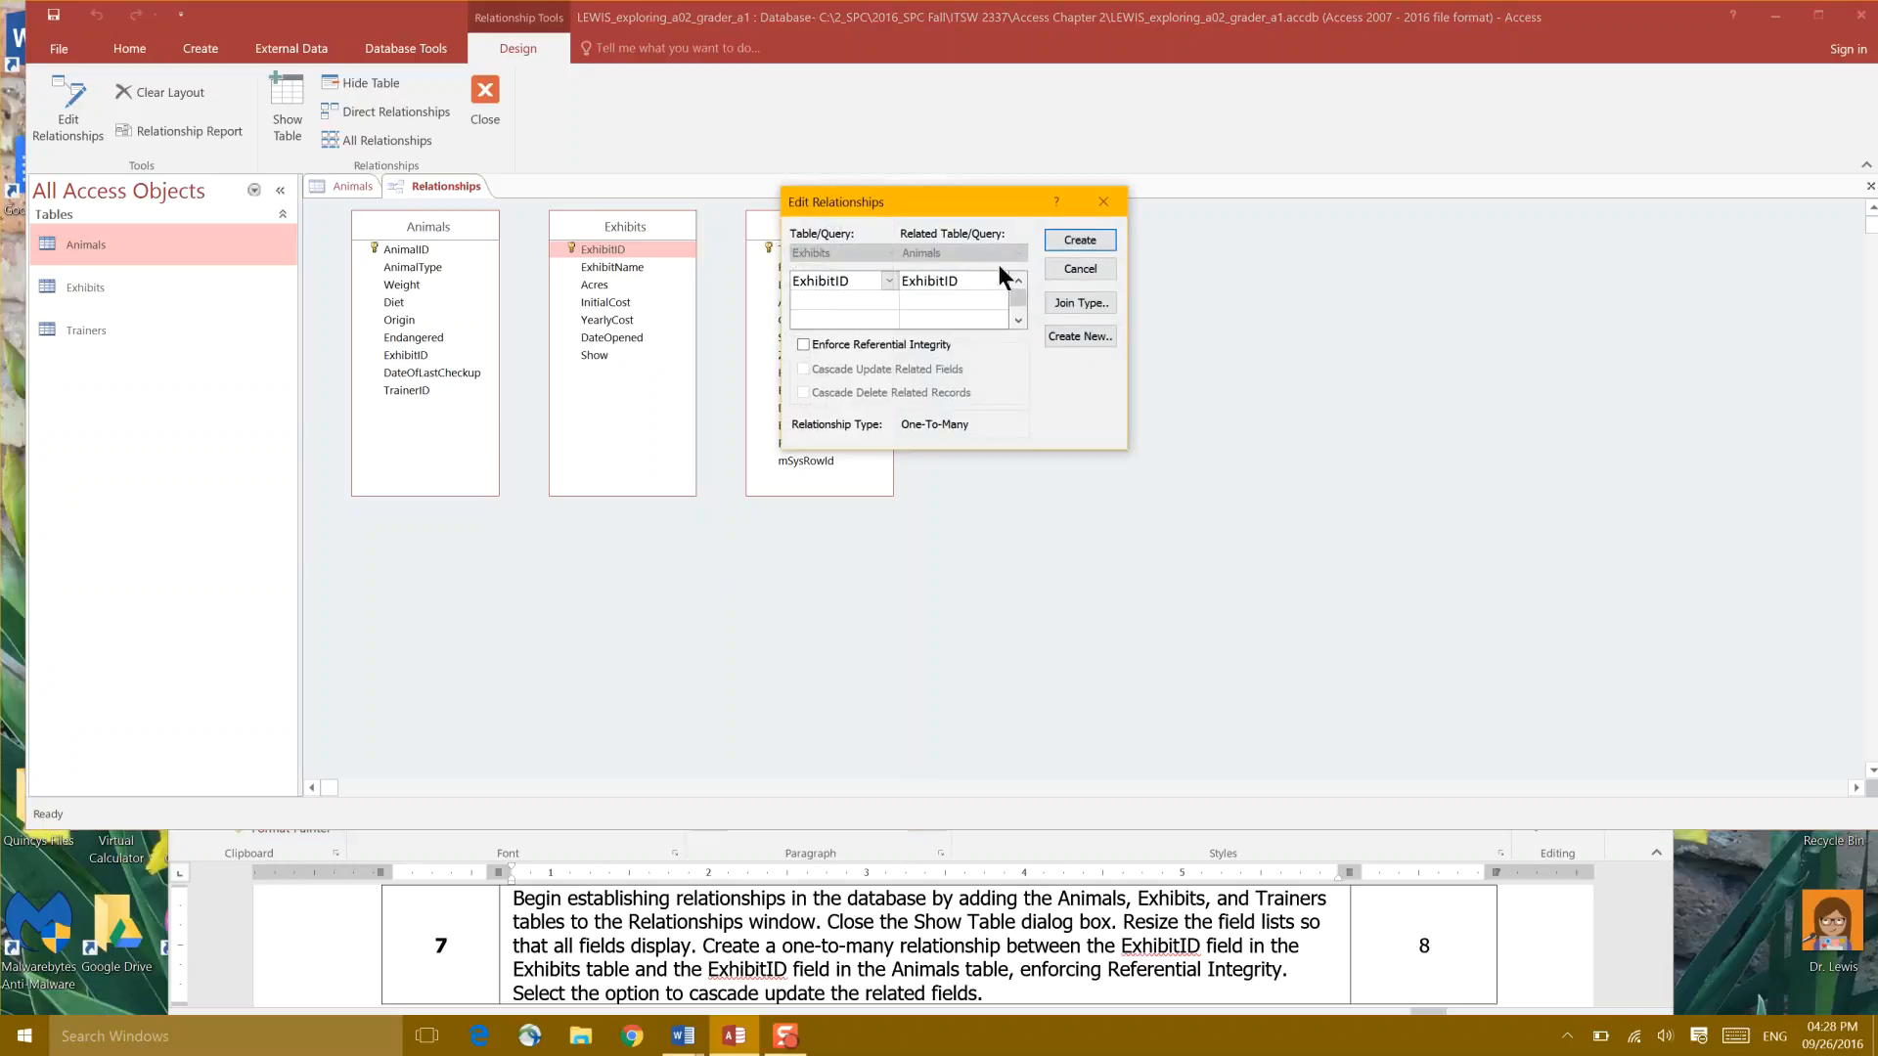
left_click_drag(972, 196, 1103, 222)
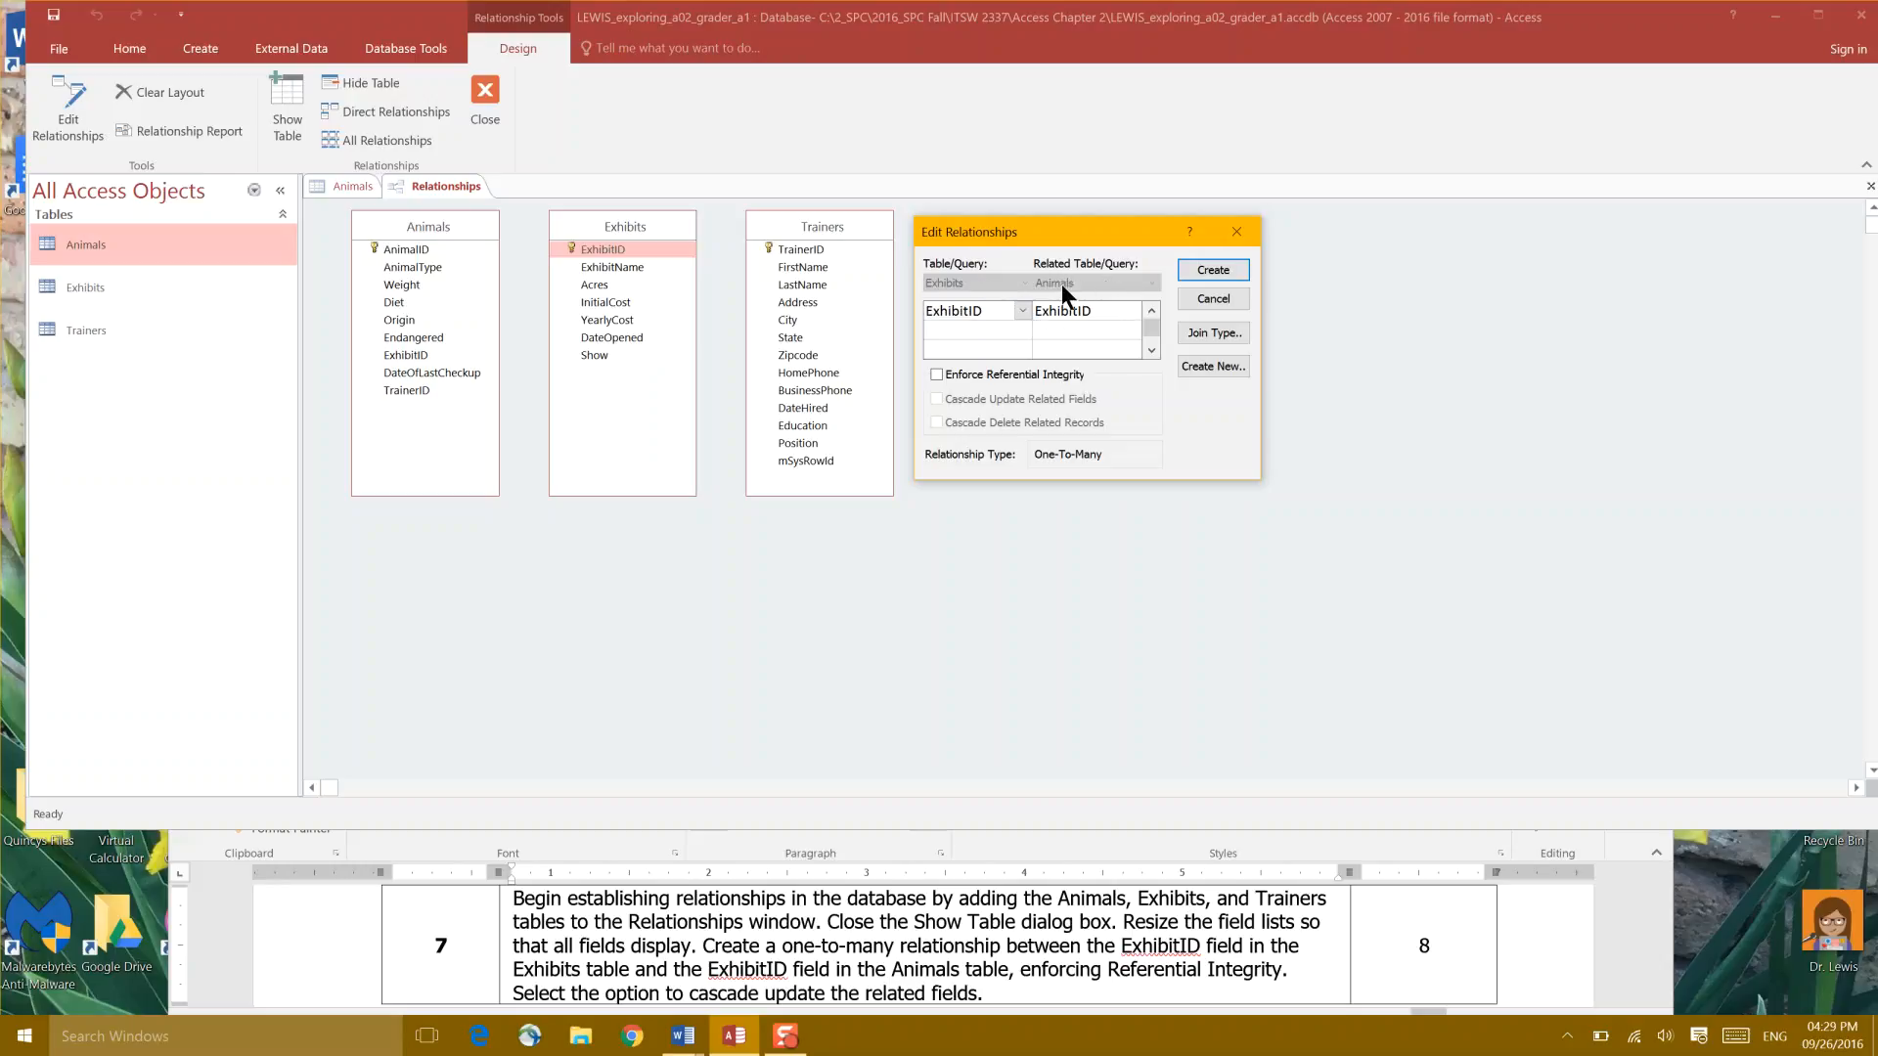
left_click(943, 374)
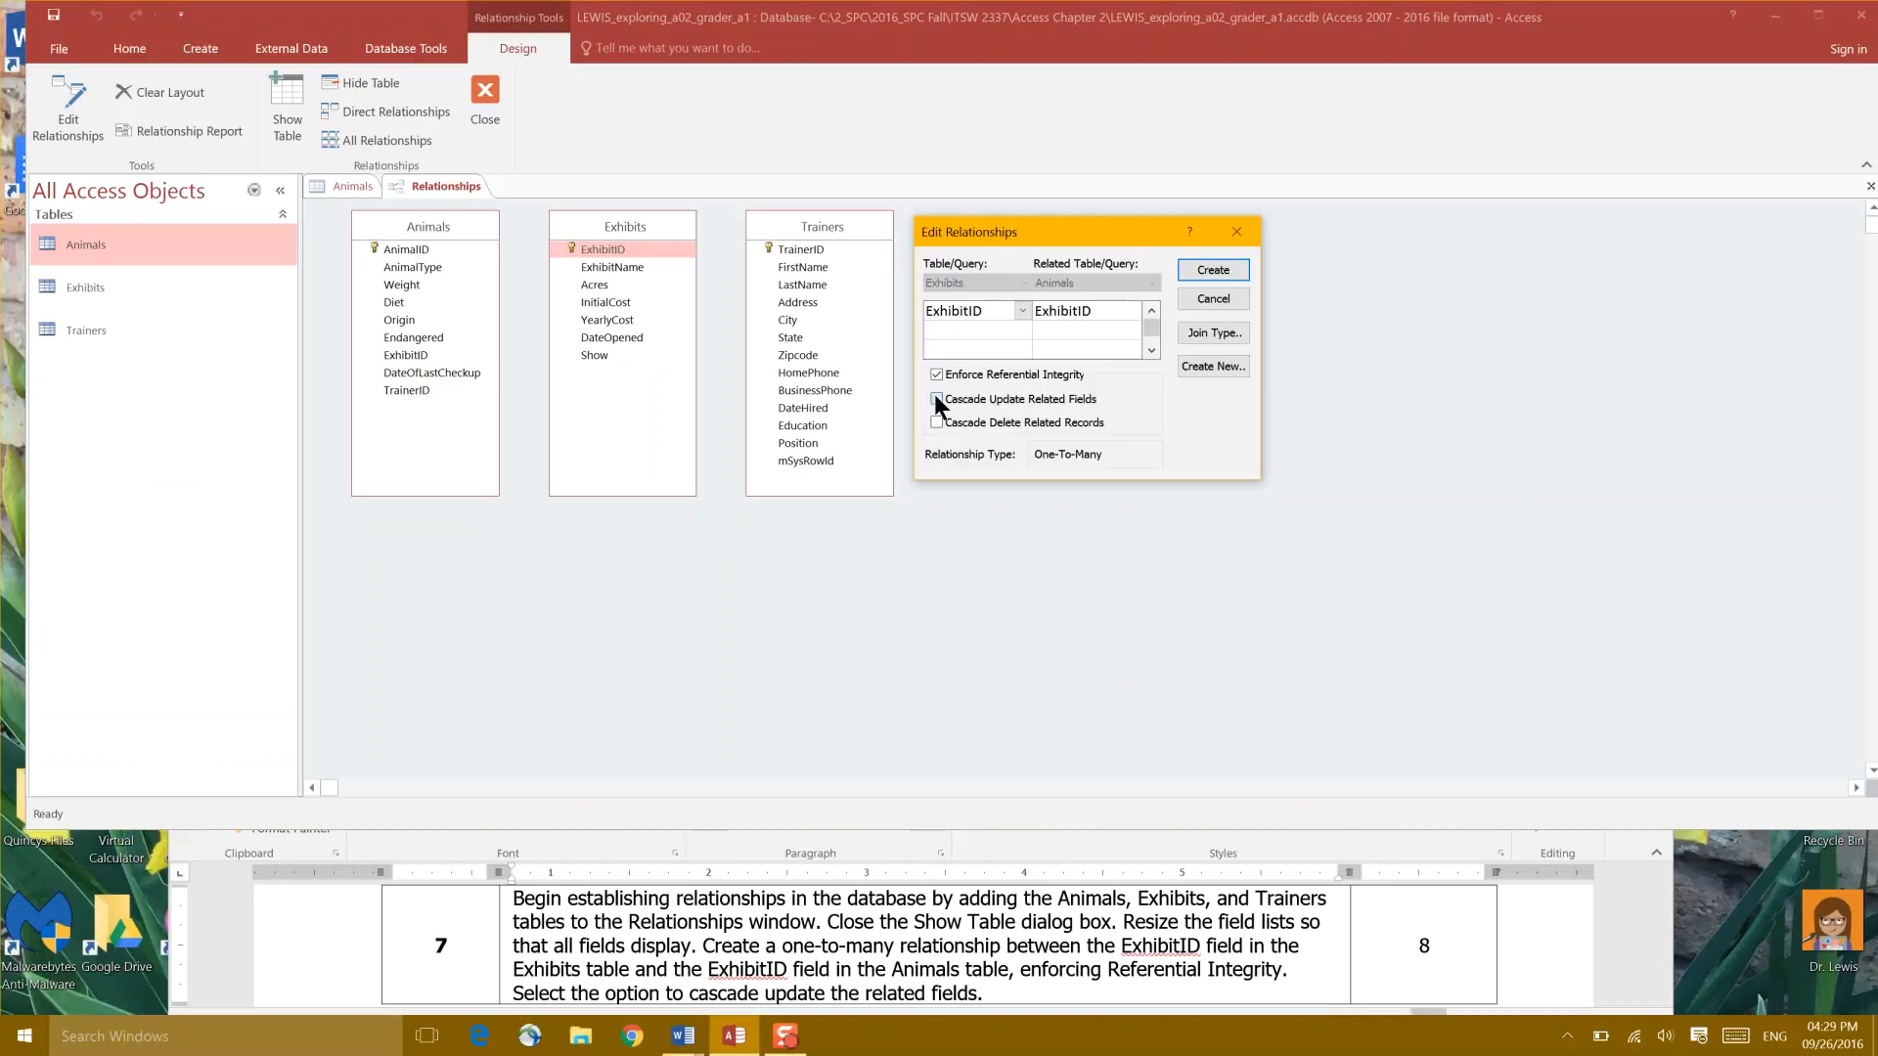
left_click(1220, 270)
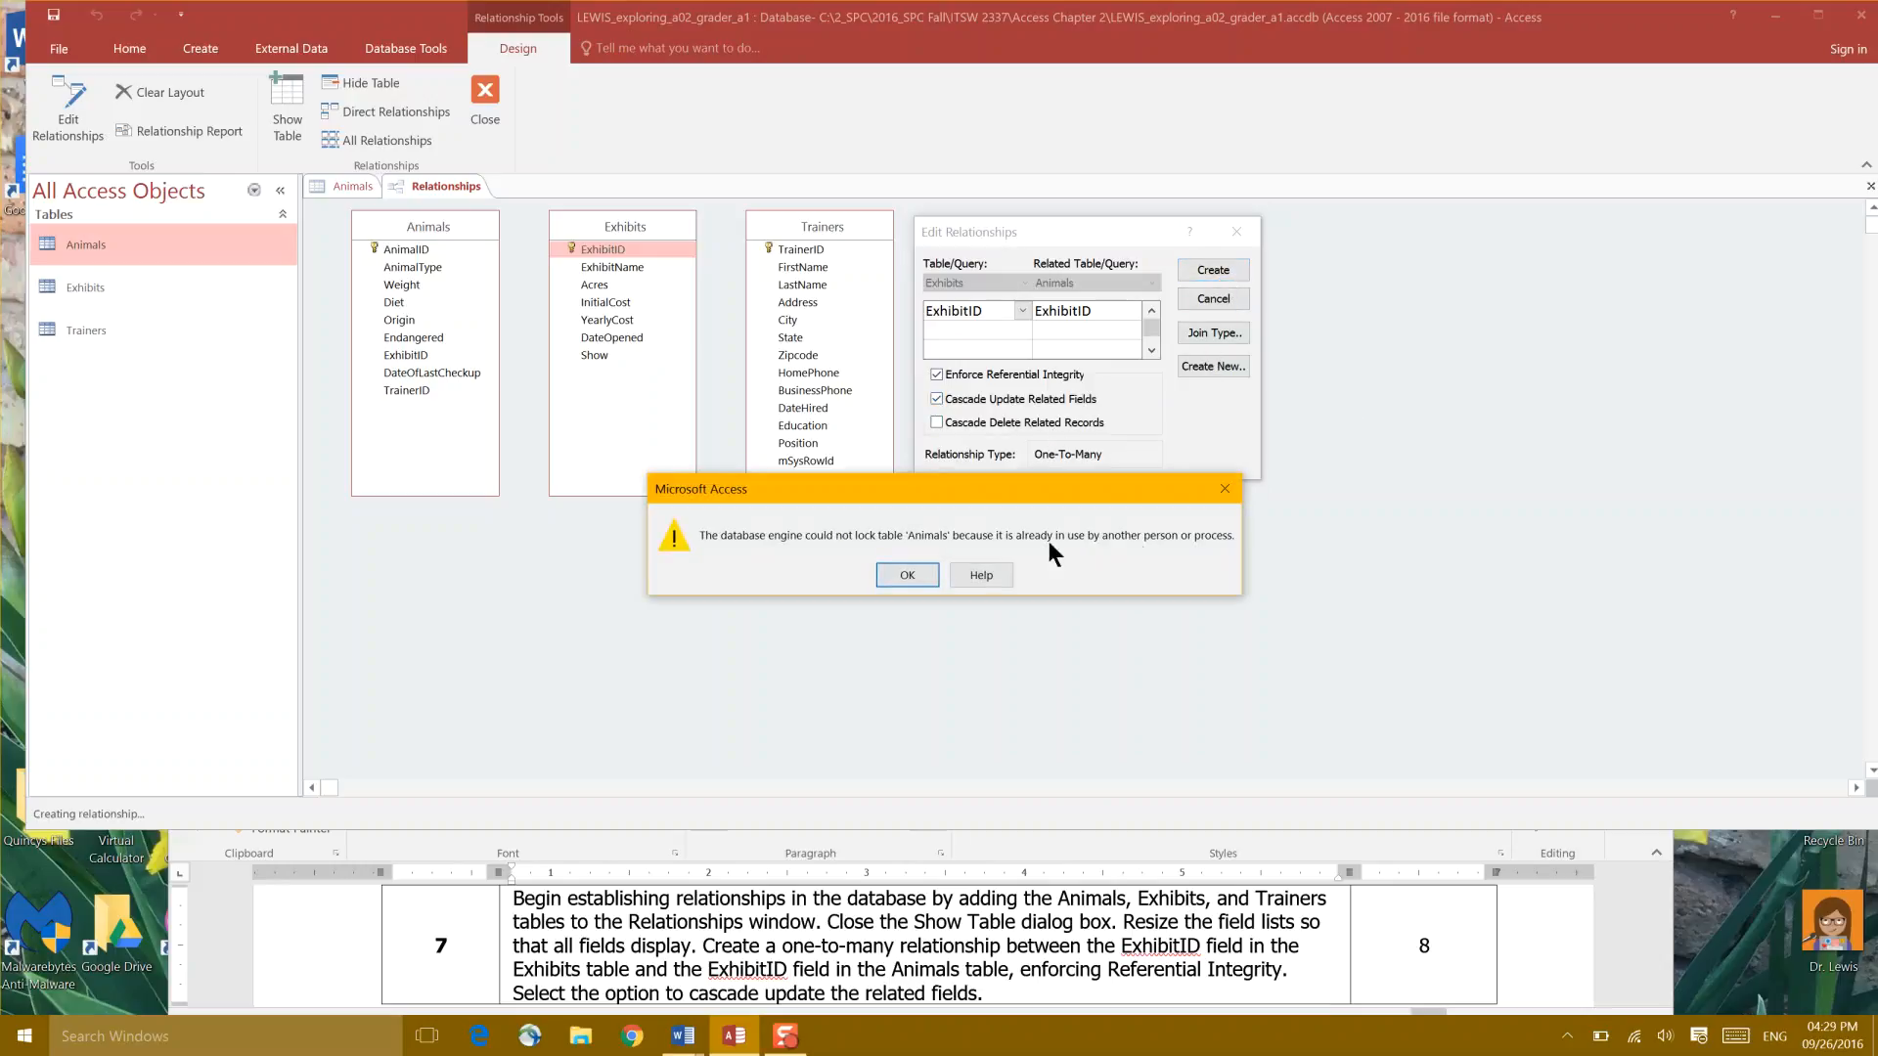
Step: Dismiss the table-locked error and cancel the Edit Relationships dialog
left_click_drag(935, 481, 874, 543)
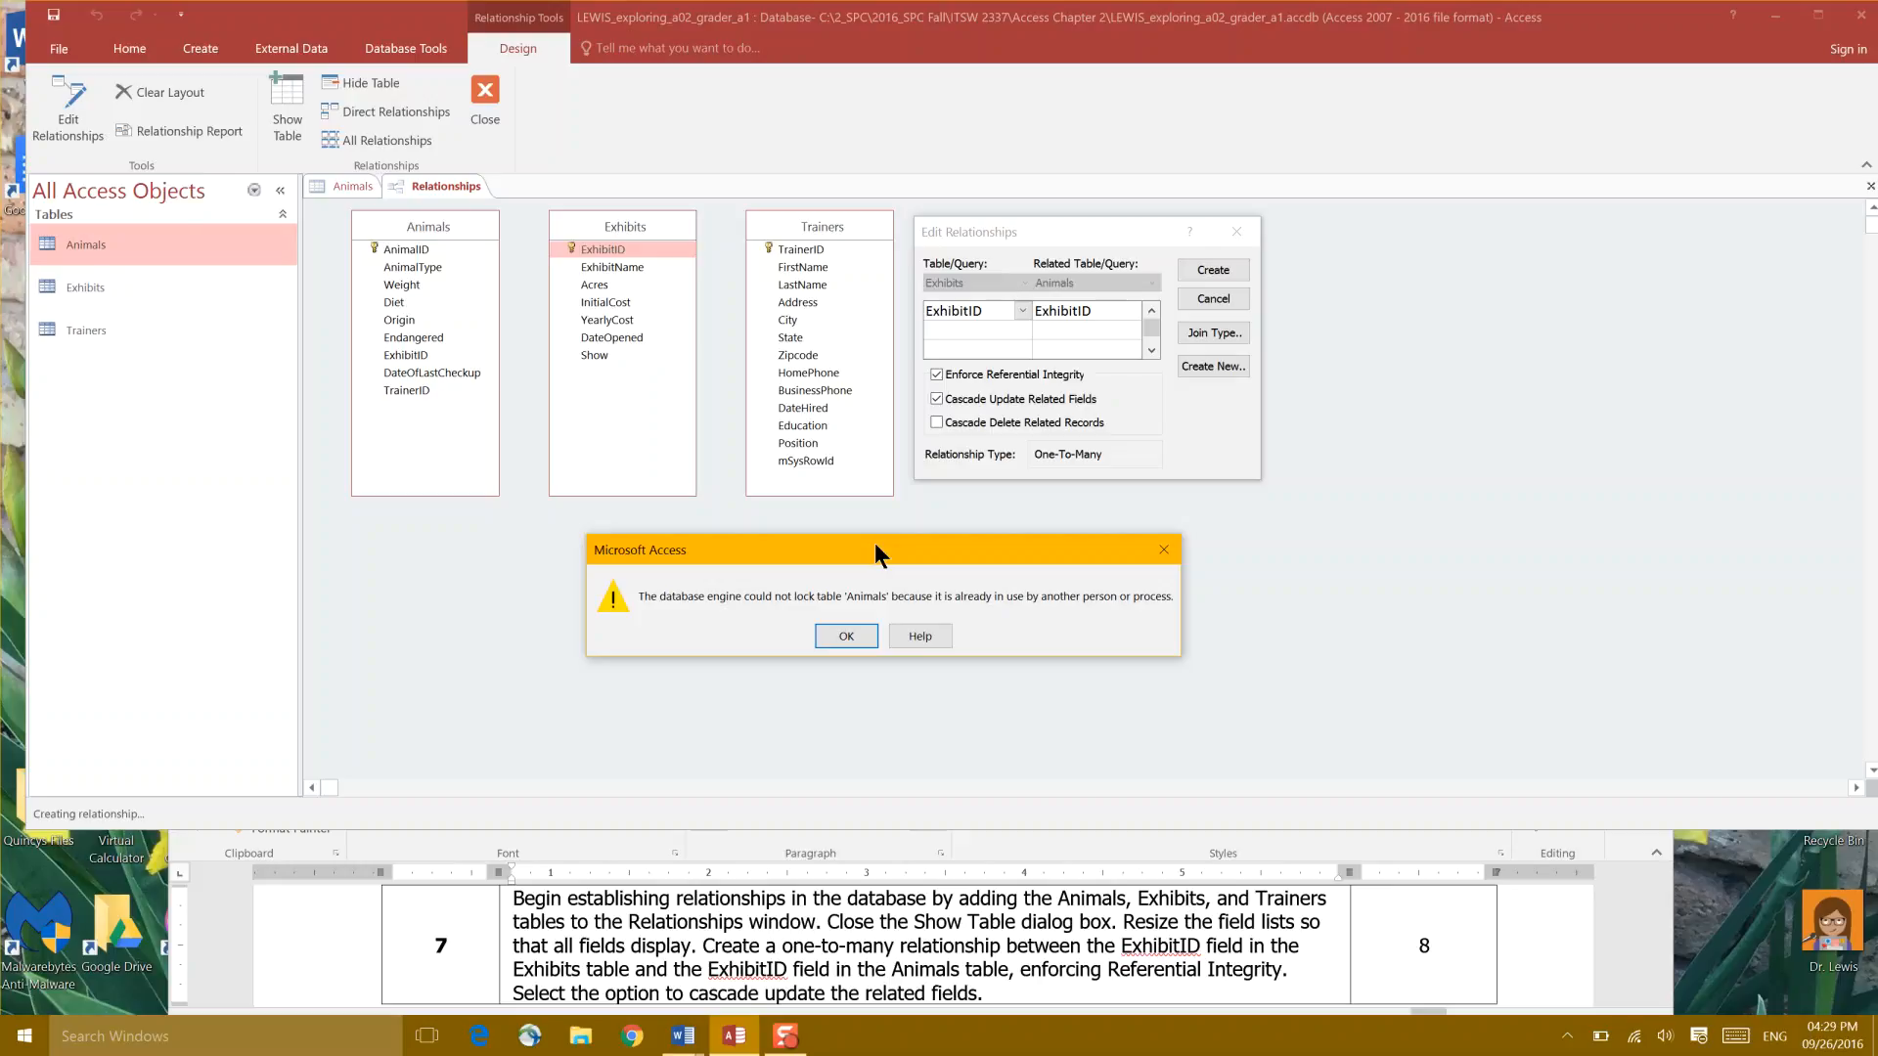
left_click(844, 636)
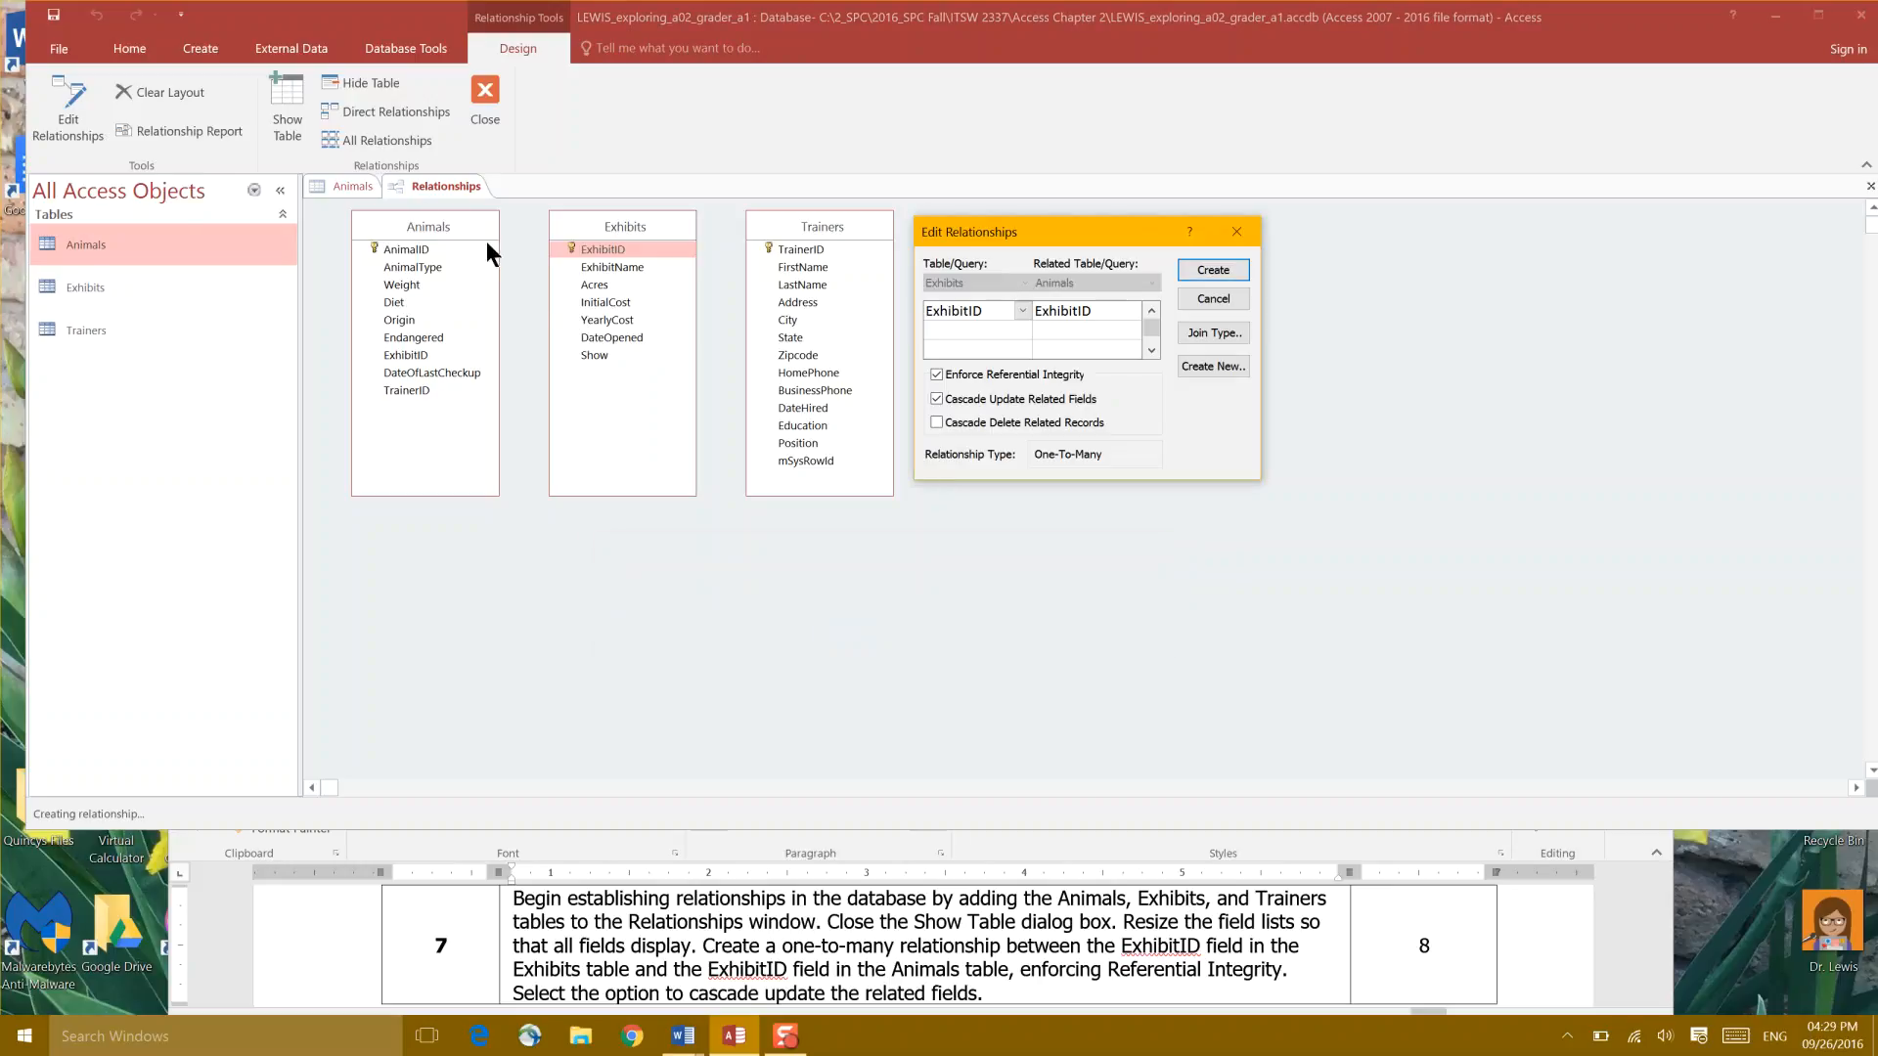
left_click(345, 184)
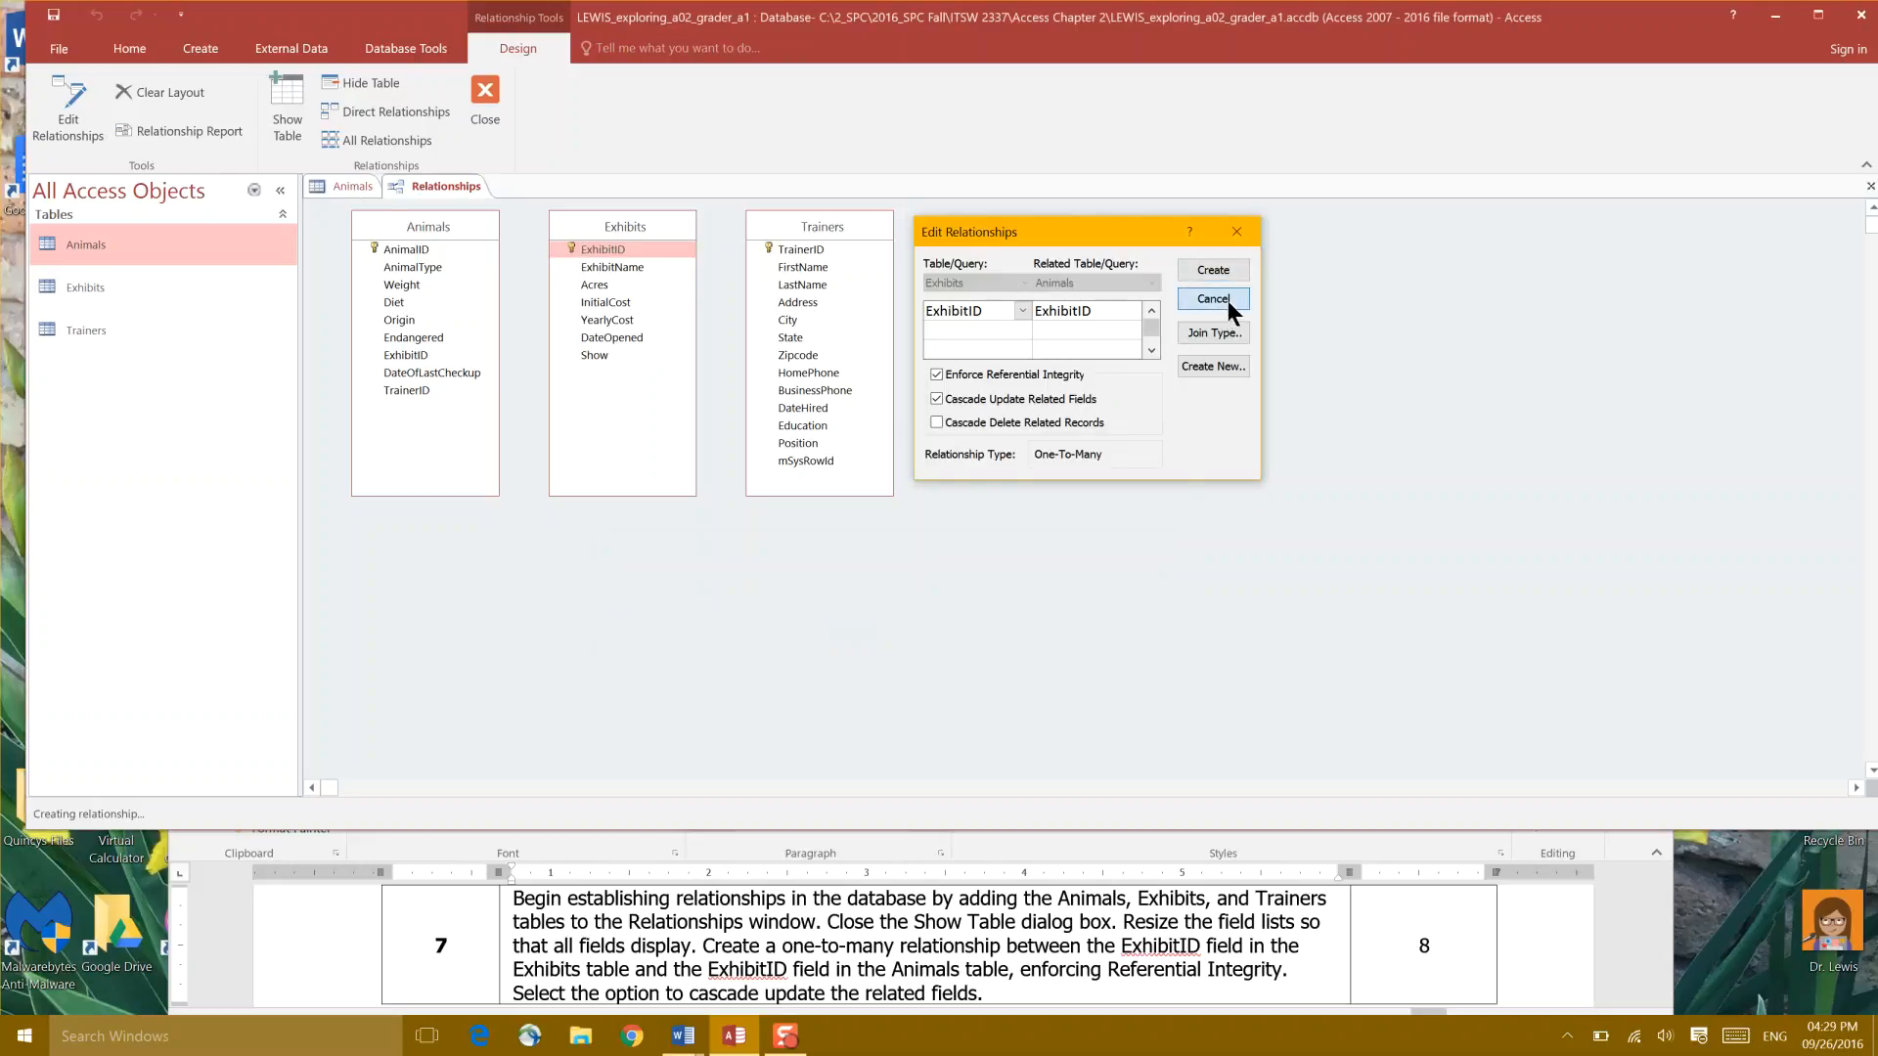
left_click(1226, 301)
Step: Save and close the open Animals table design
left_click(339, 184)
right_click(338, 183)
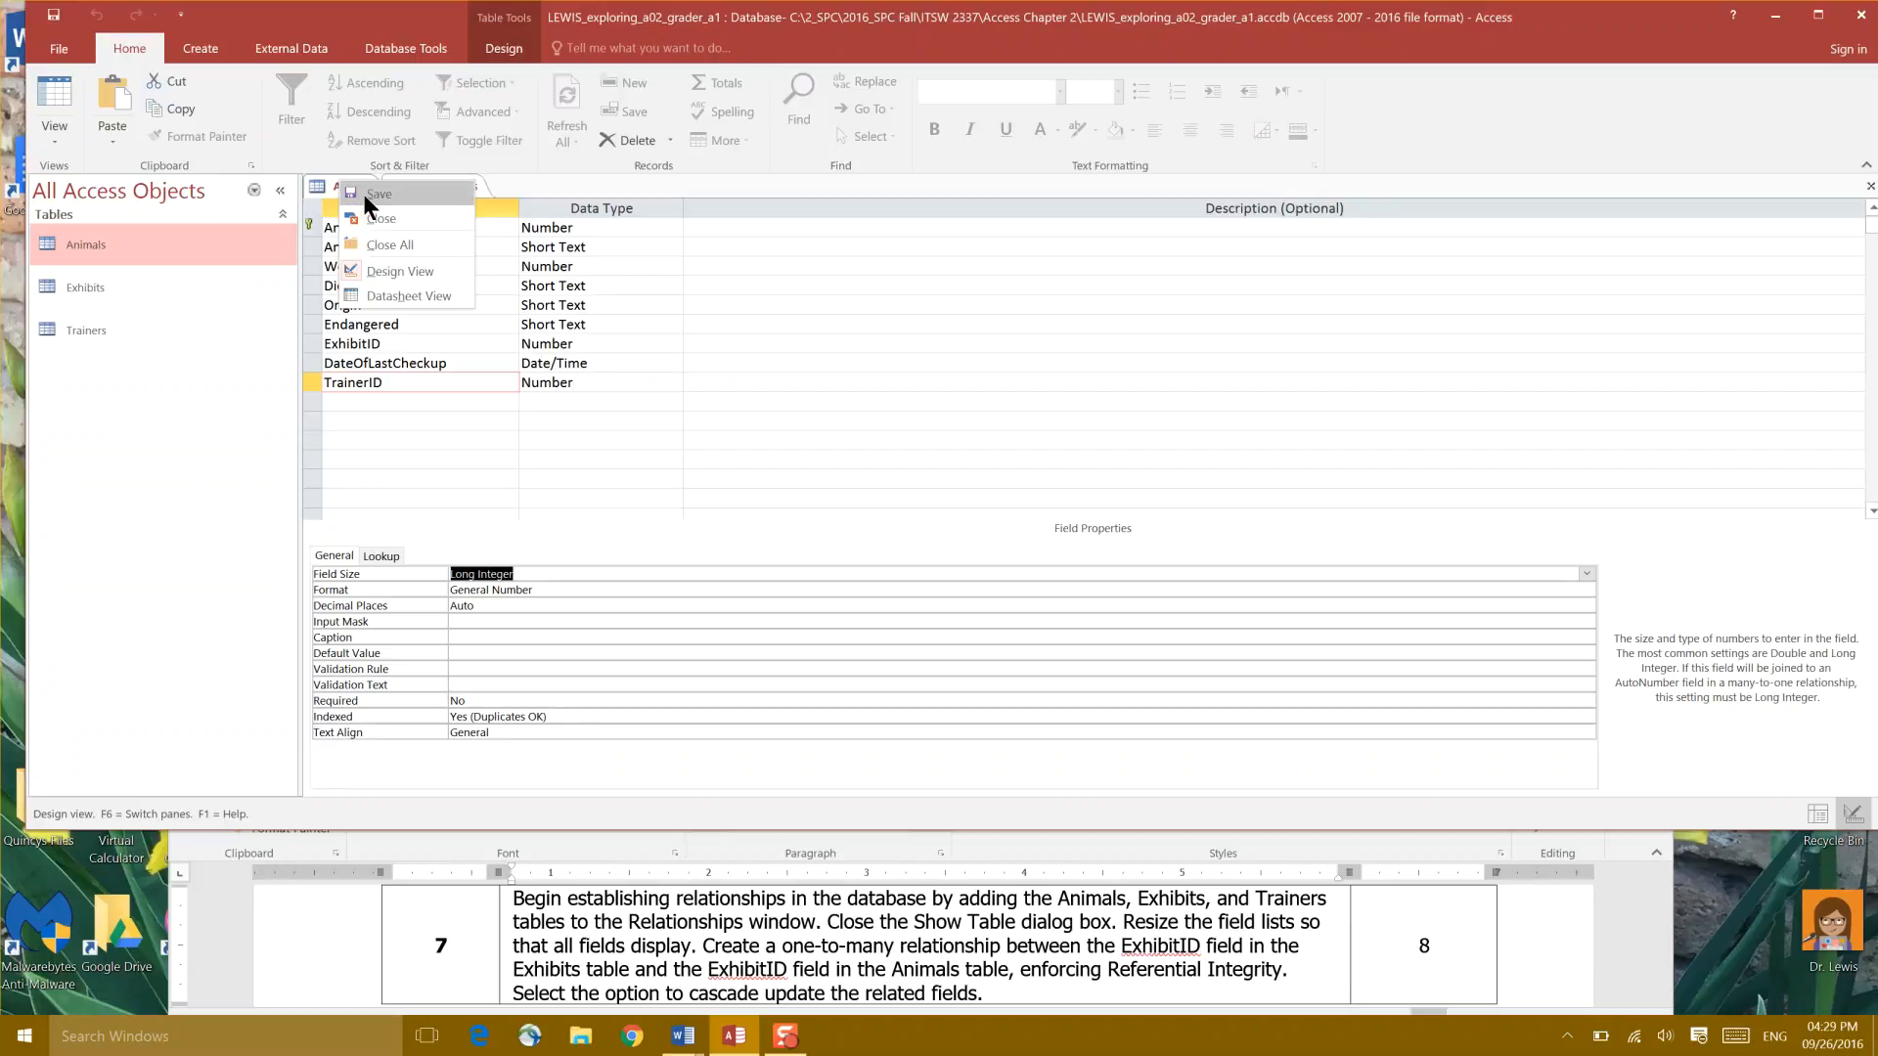
left_click(362, 194)
right_click(356, 185)
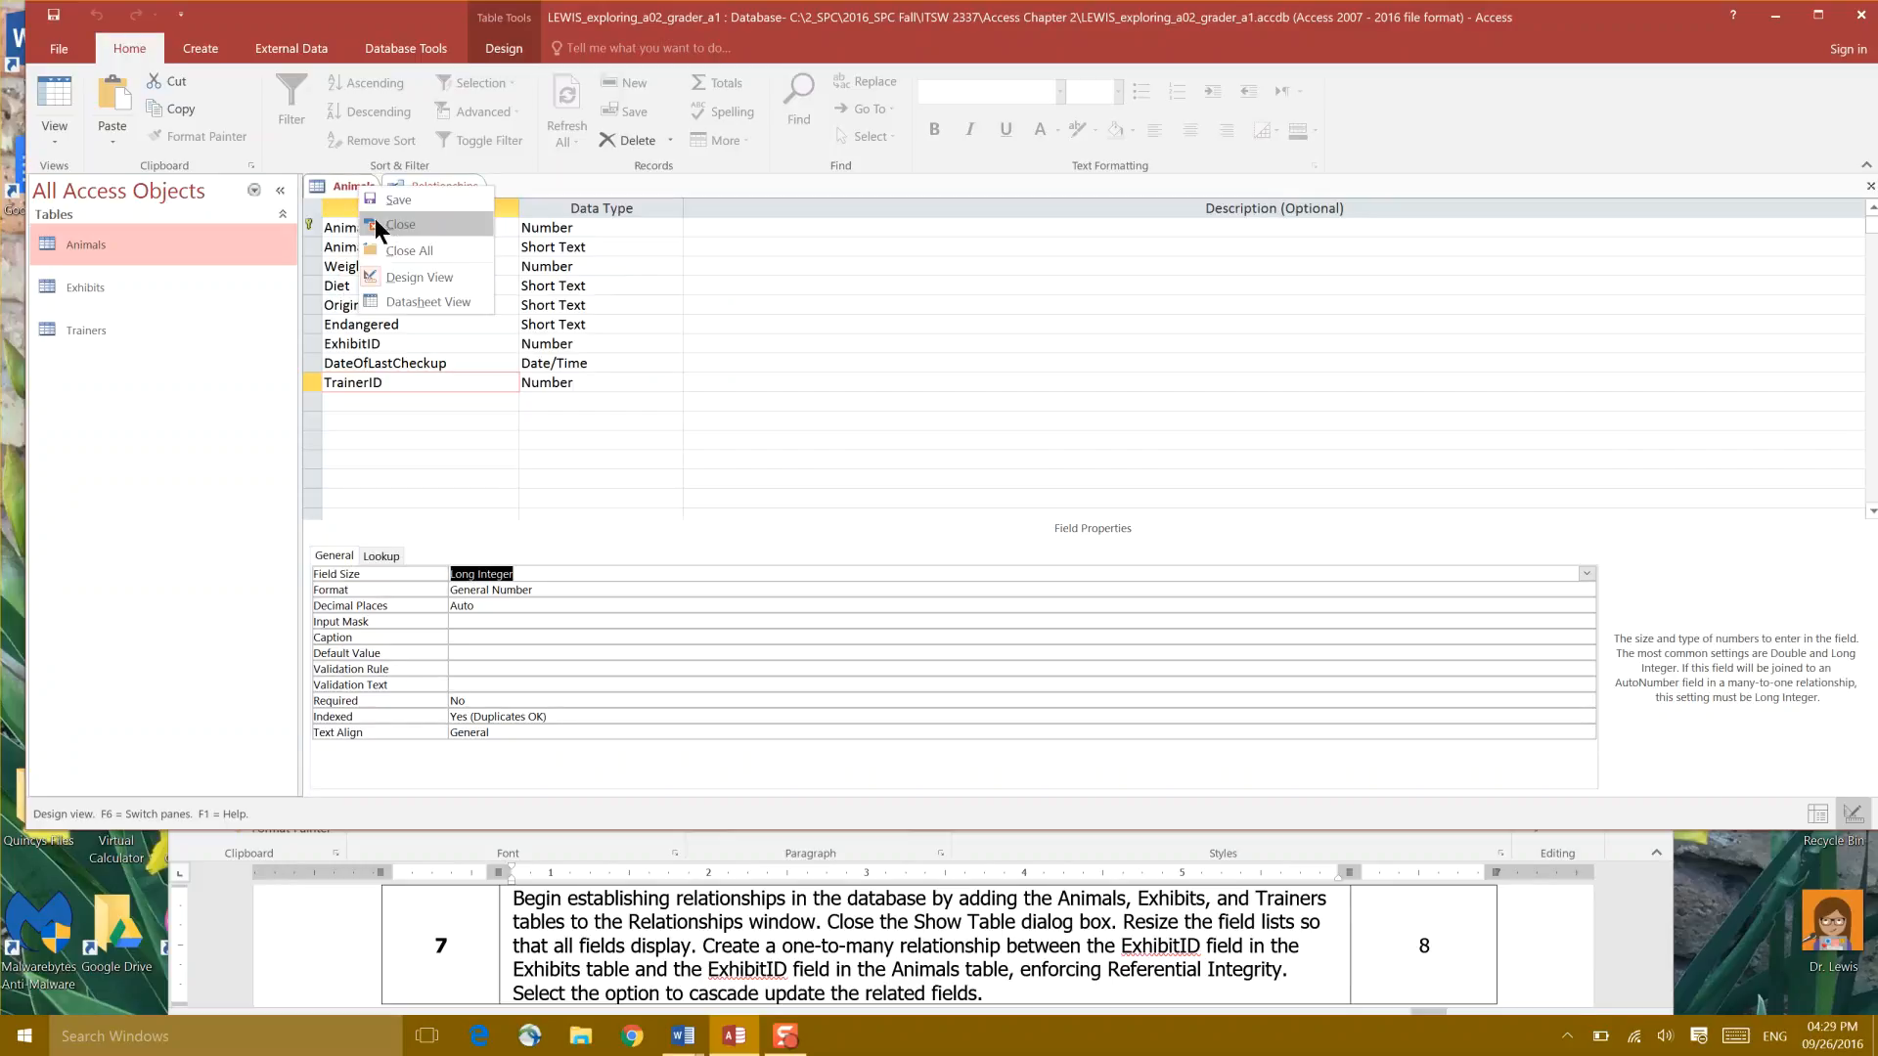
left_click(376, 220)
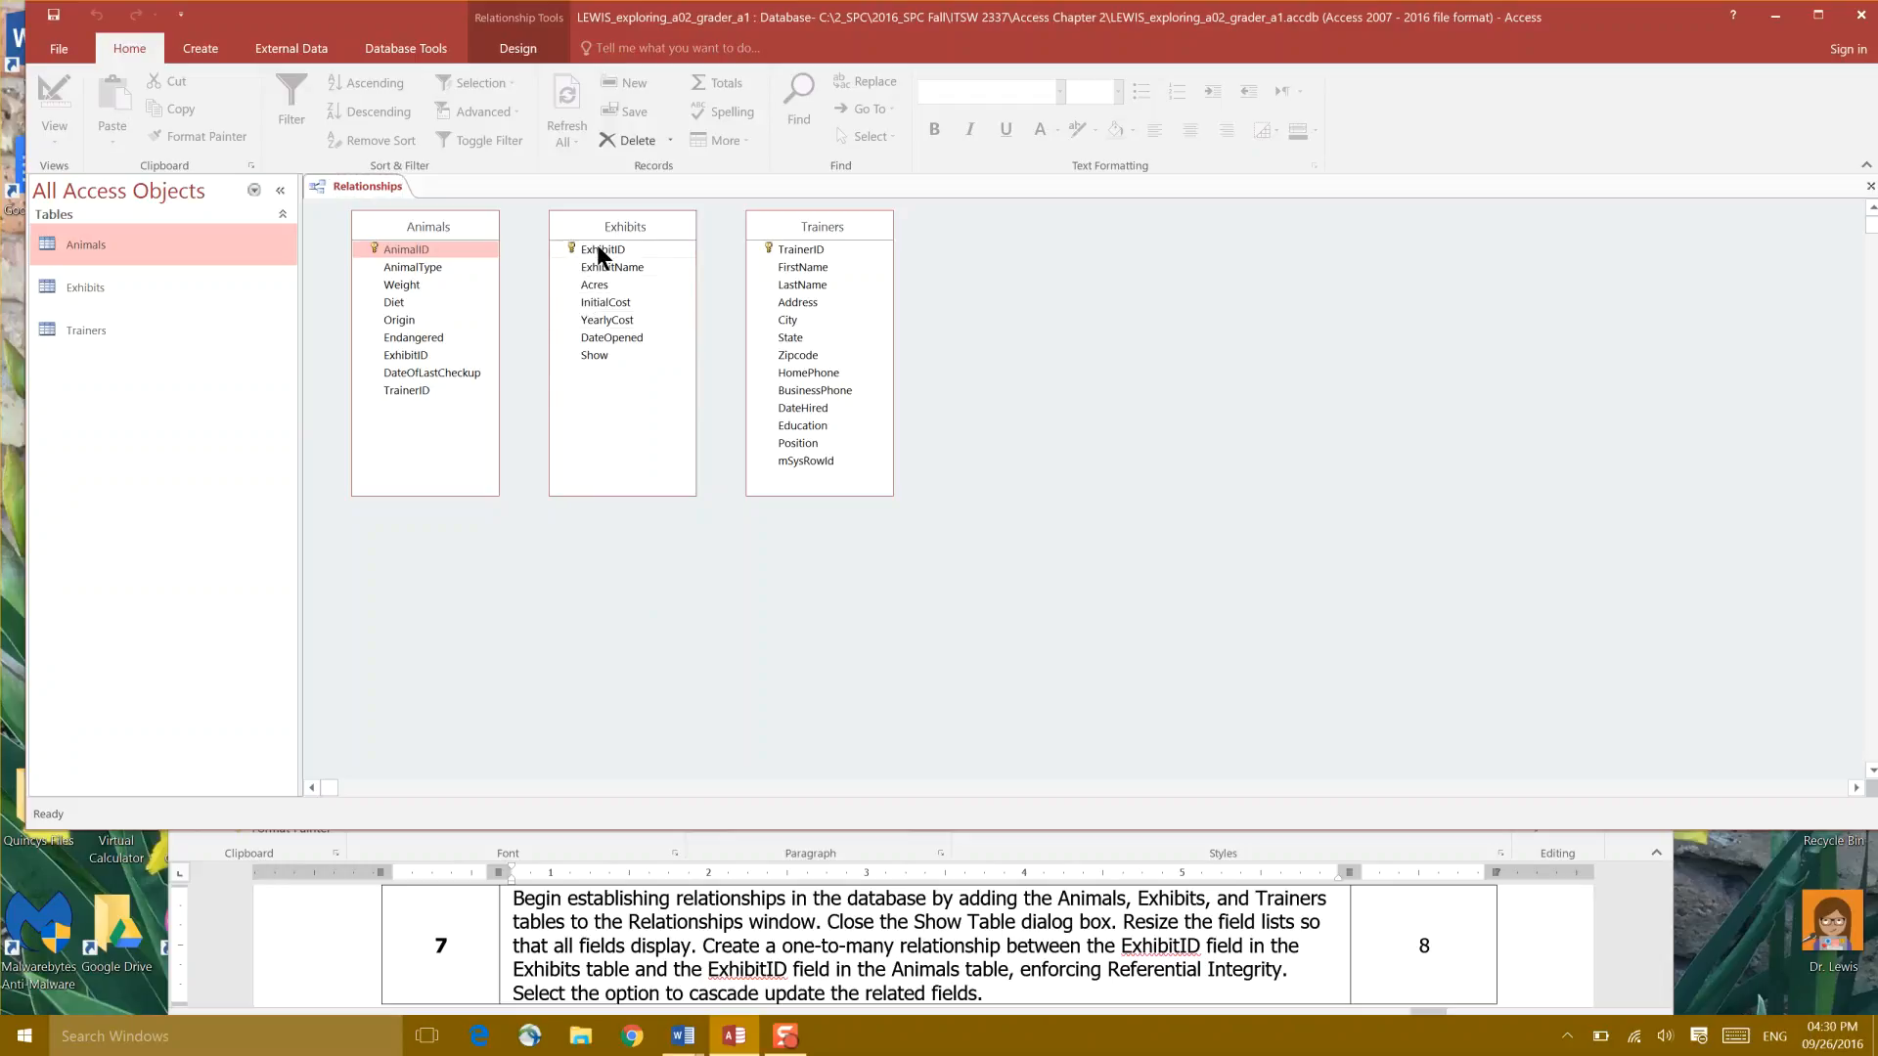
Step: Redraw the Exhibits-to-Animals ExhibitID link with referential integrity enforced and create it
left_click_drag(598, 252, 411, 360)
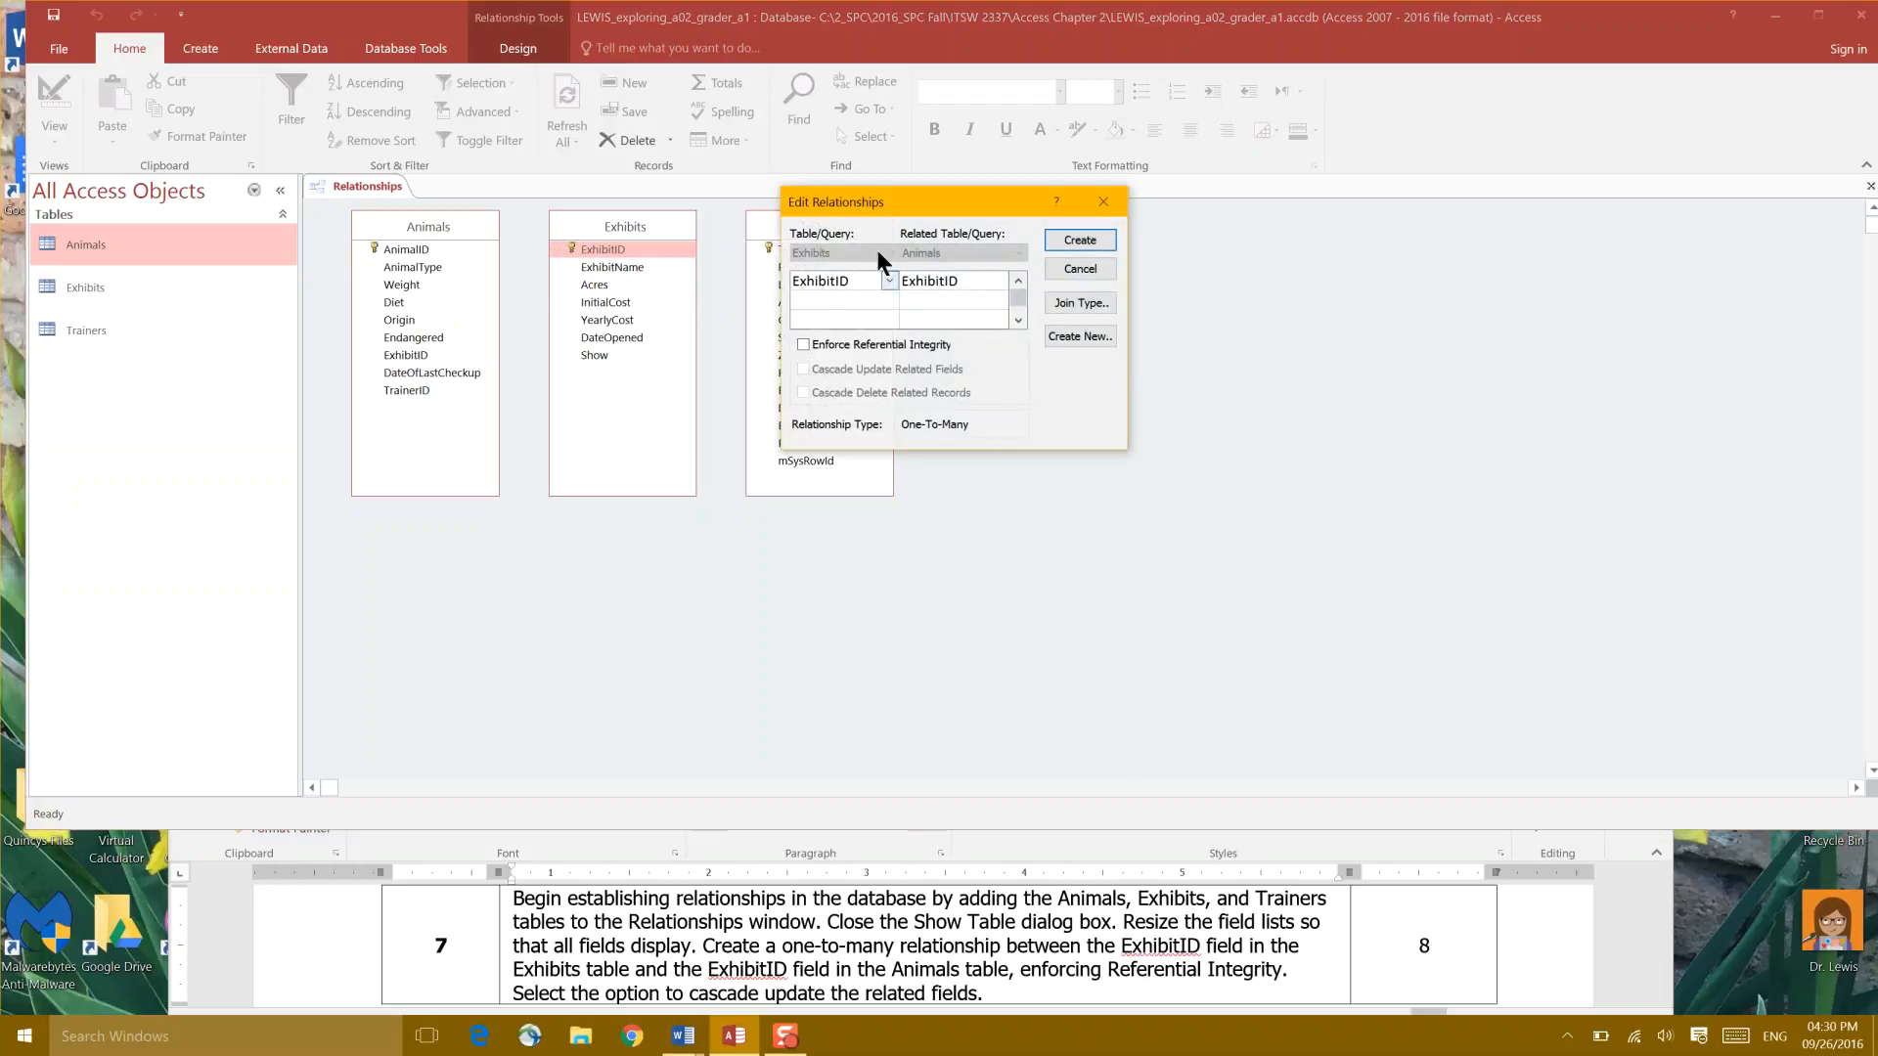
left_click_drag(913, 209, 1077, 252)
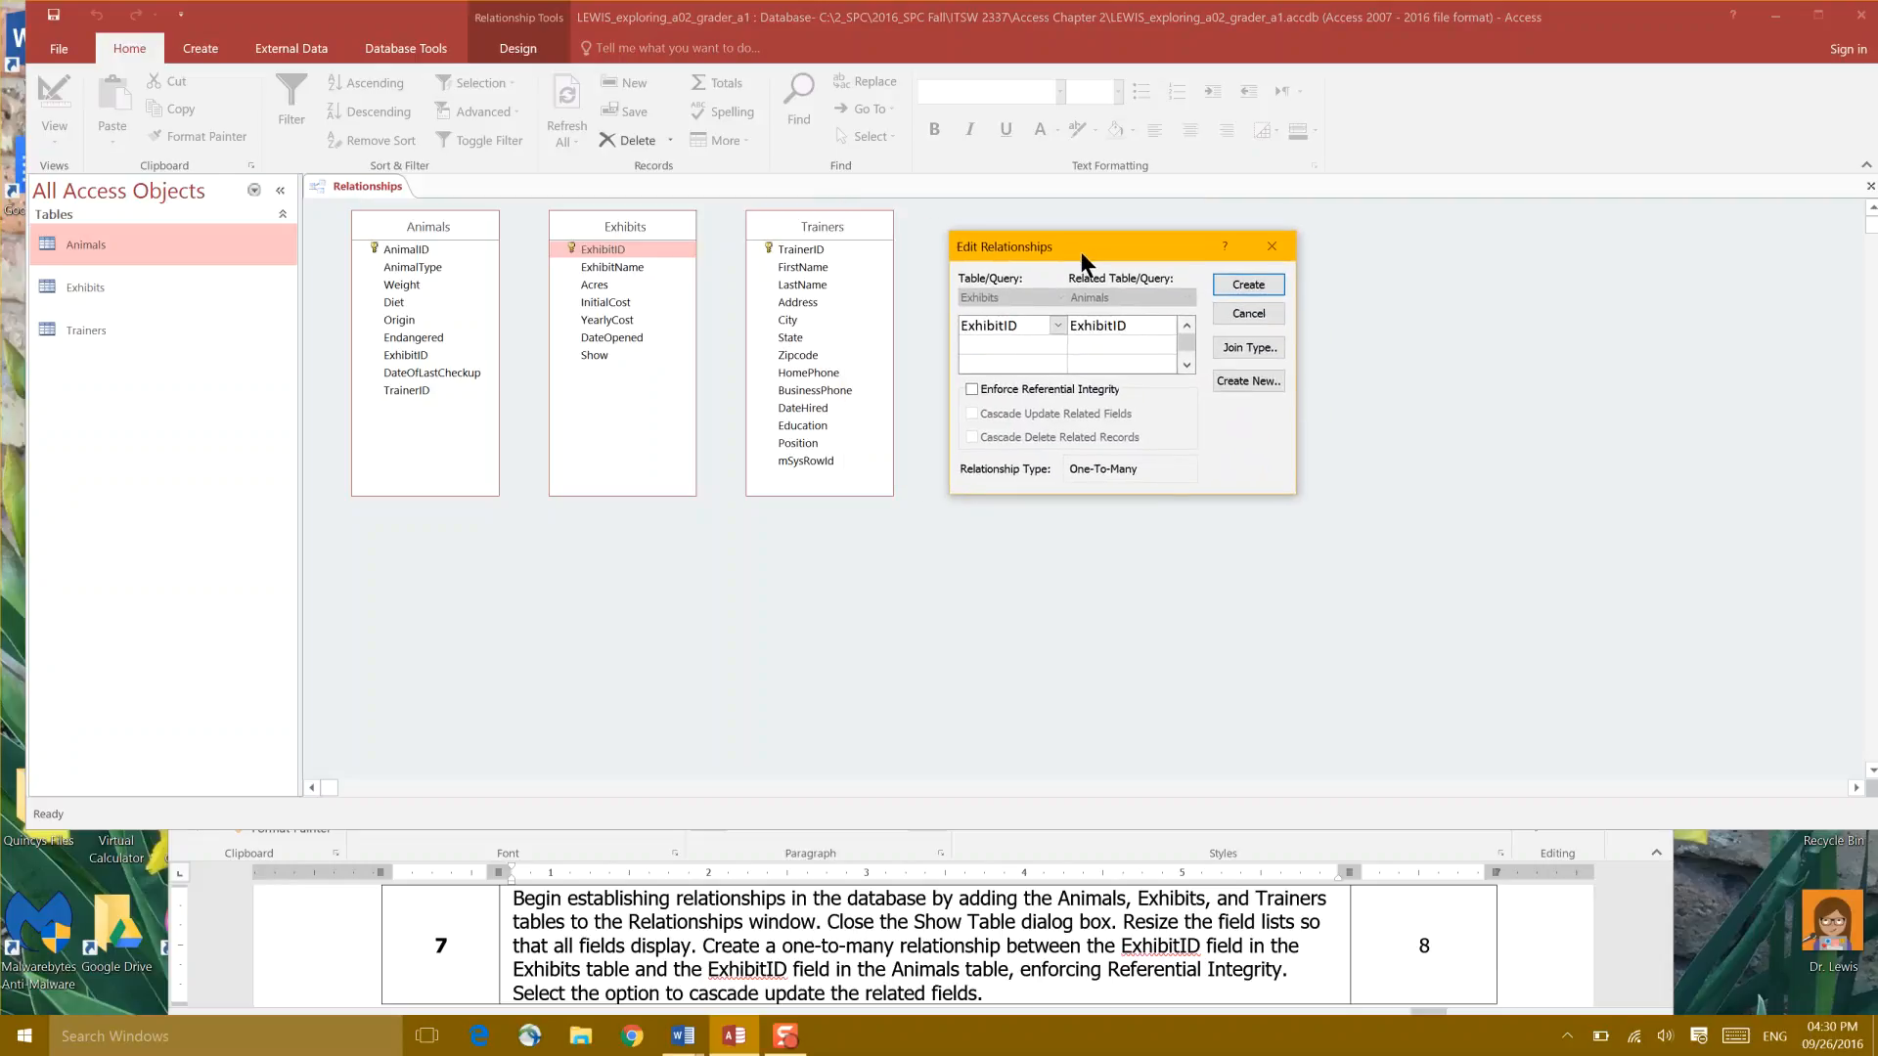
left_click(967, 388)
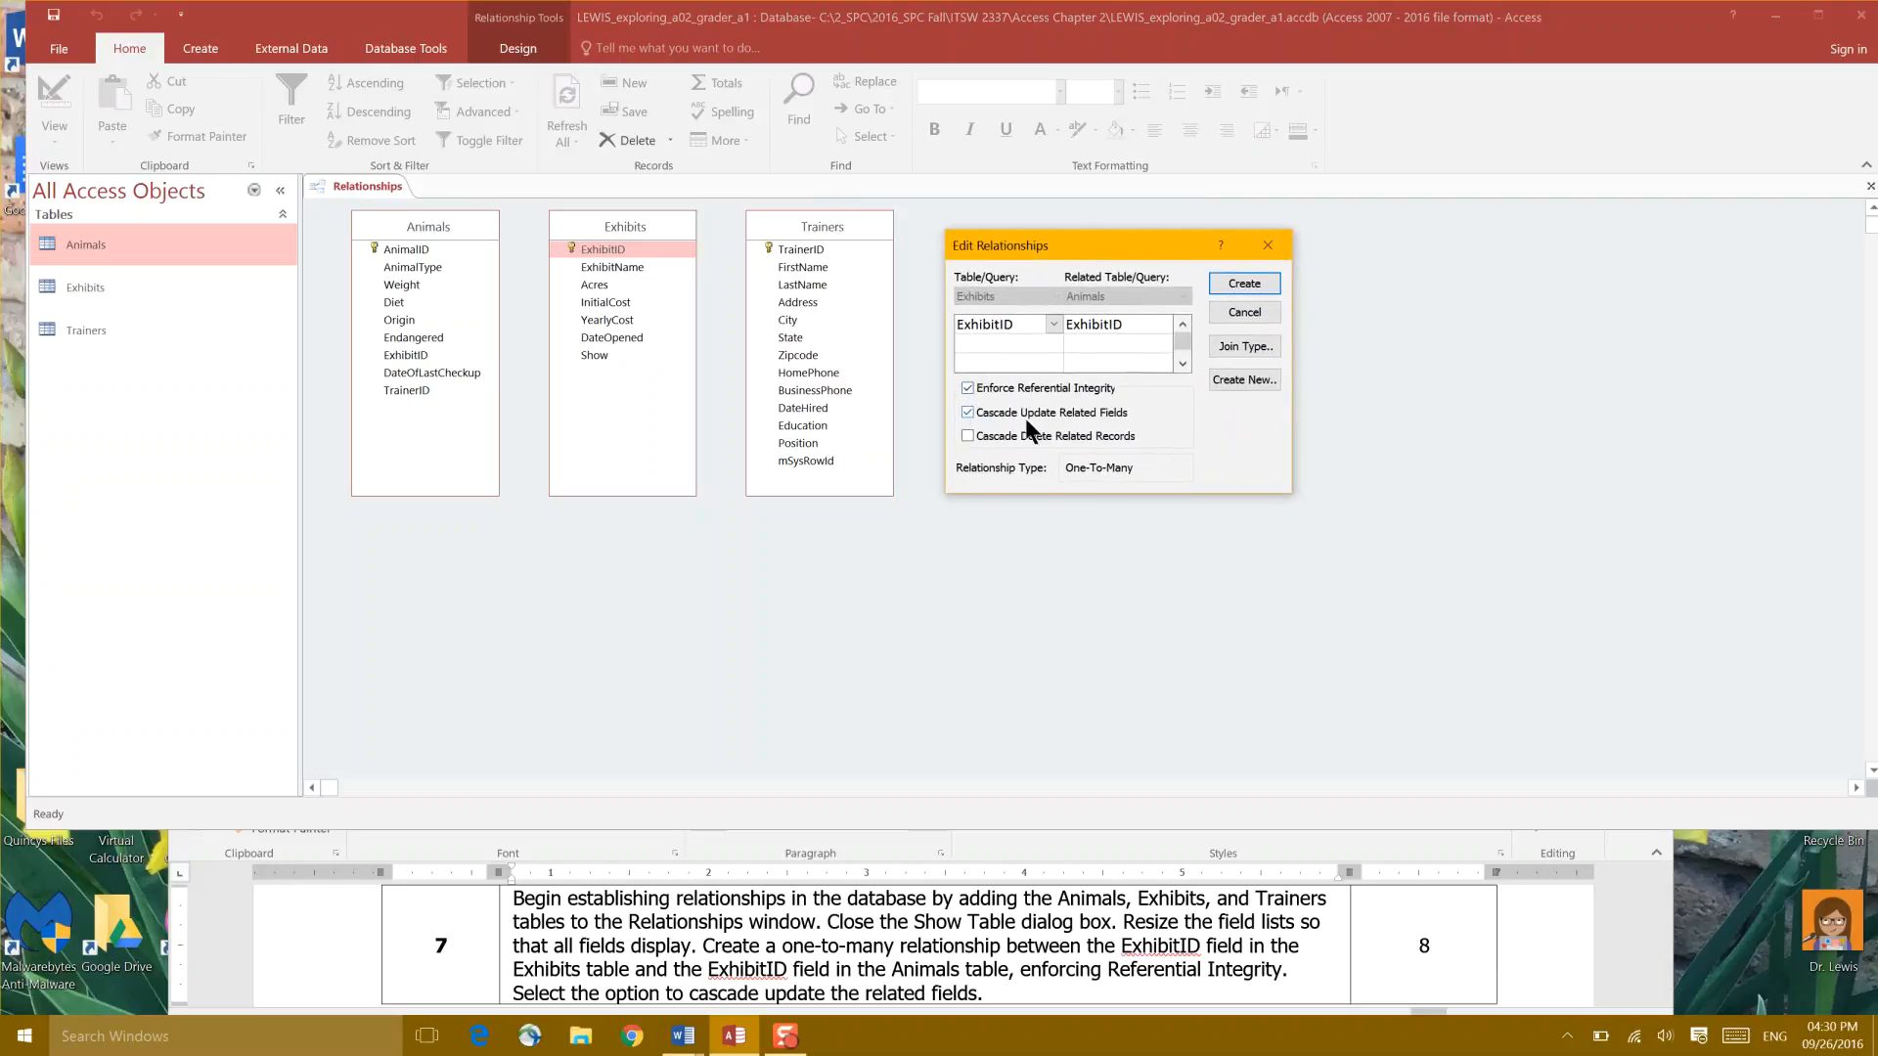
left_click(1235, 284)
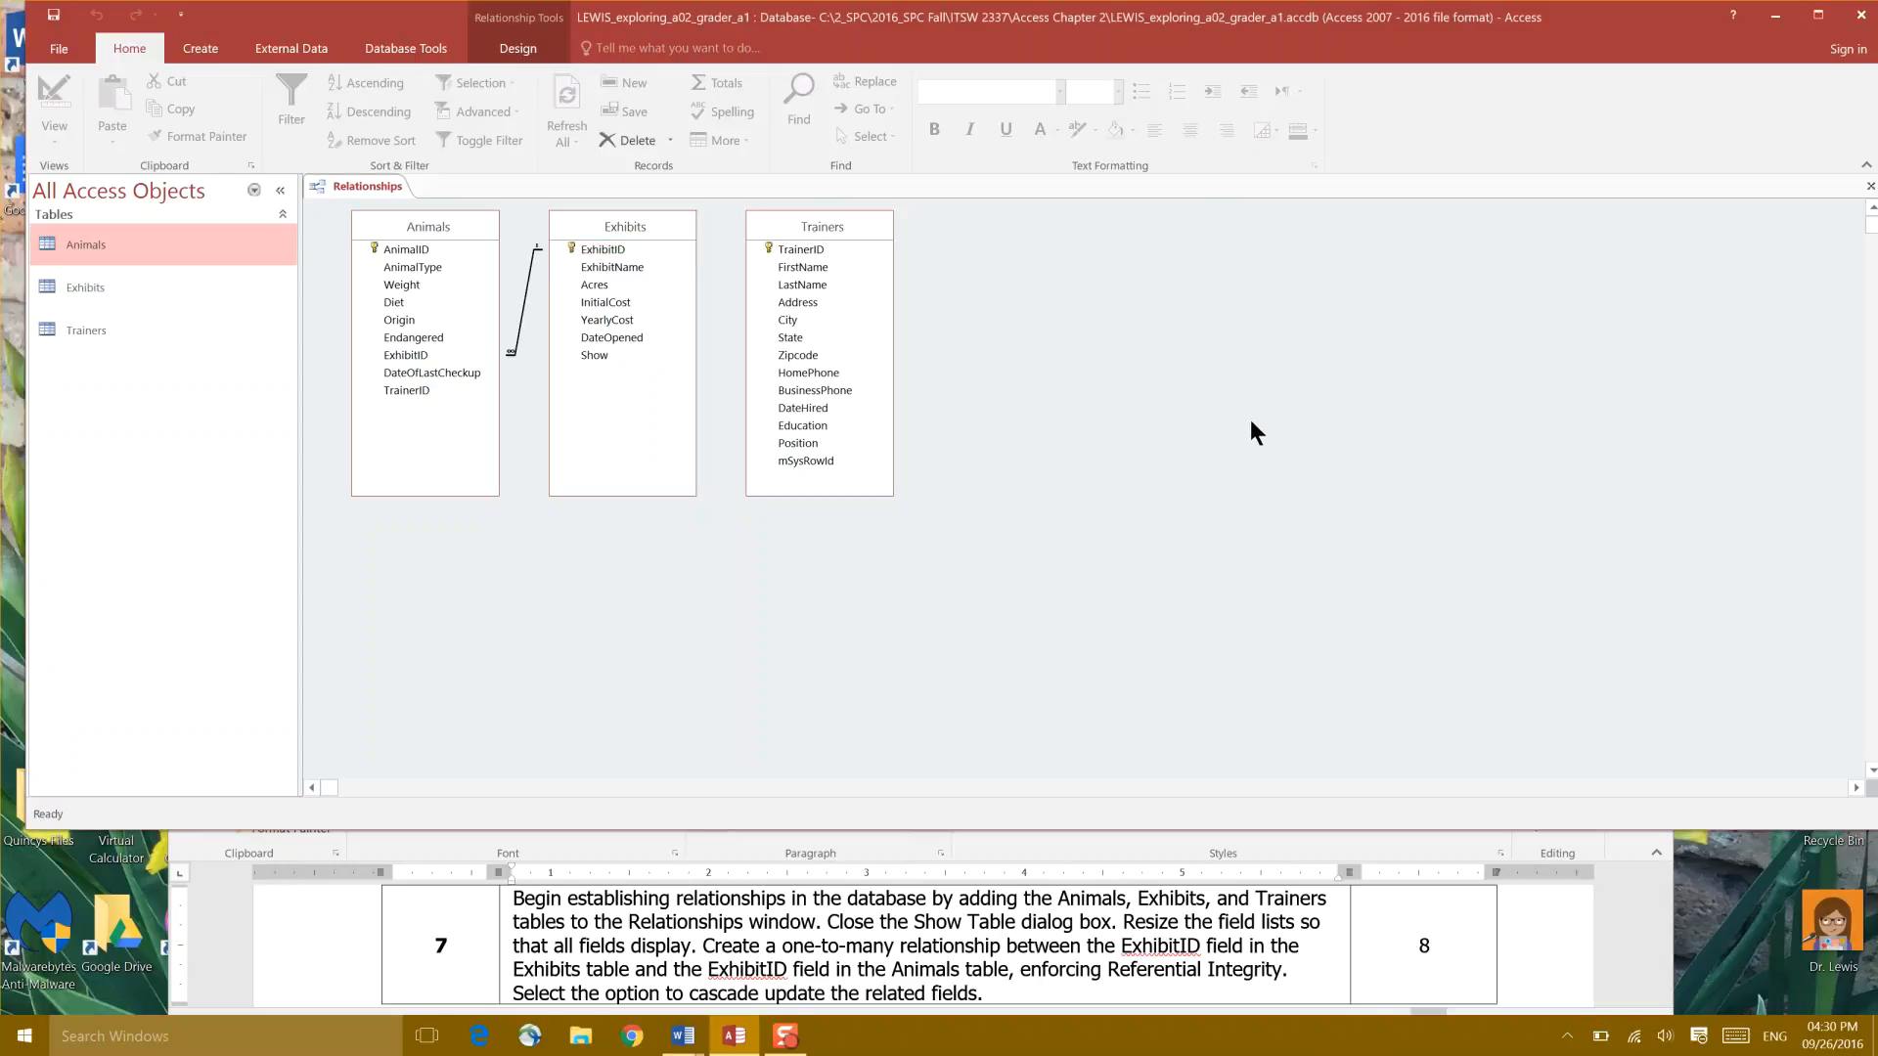